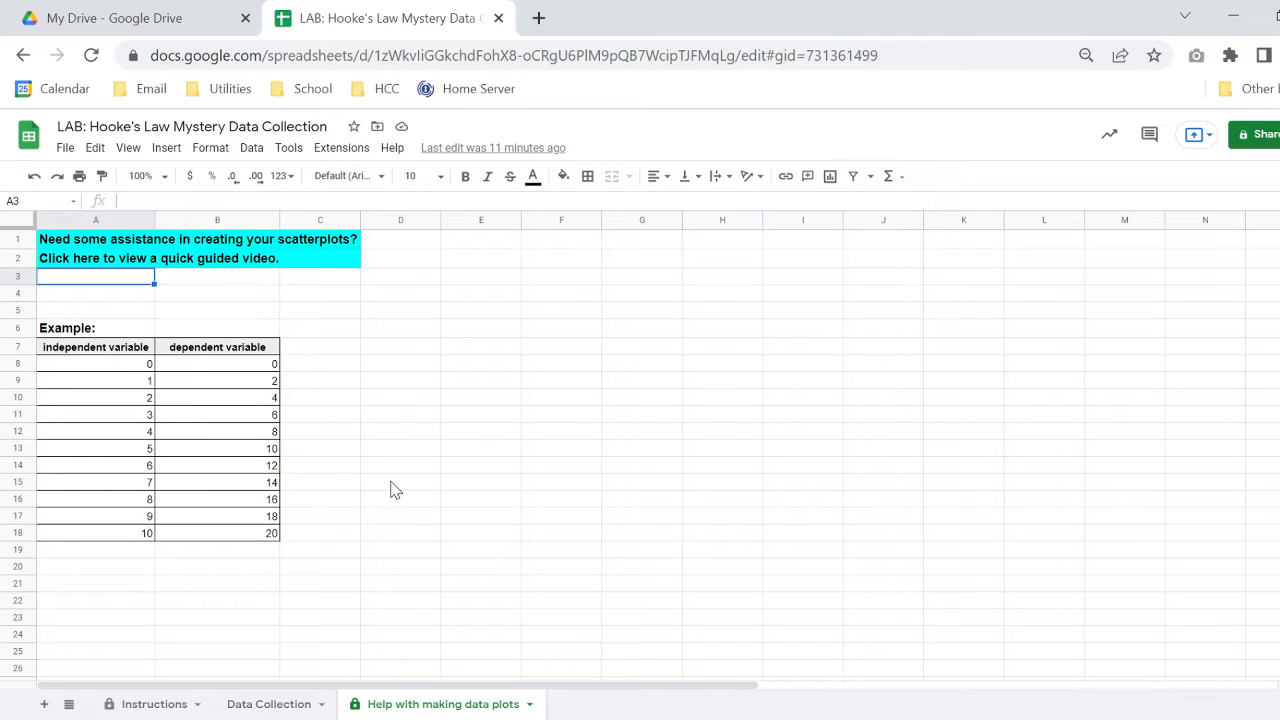
Review the Data Collection sheet's tables and plot instructions, then return to the Help with making data plots sheet.
{"action": "left_click", "coordinate": [170, 704]}
{"action": "left_click", "coordinate": [266, 705]}
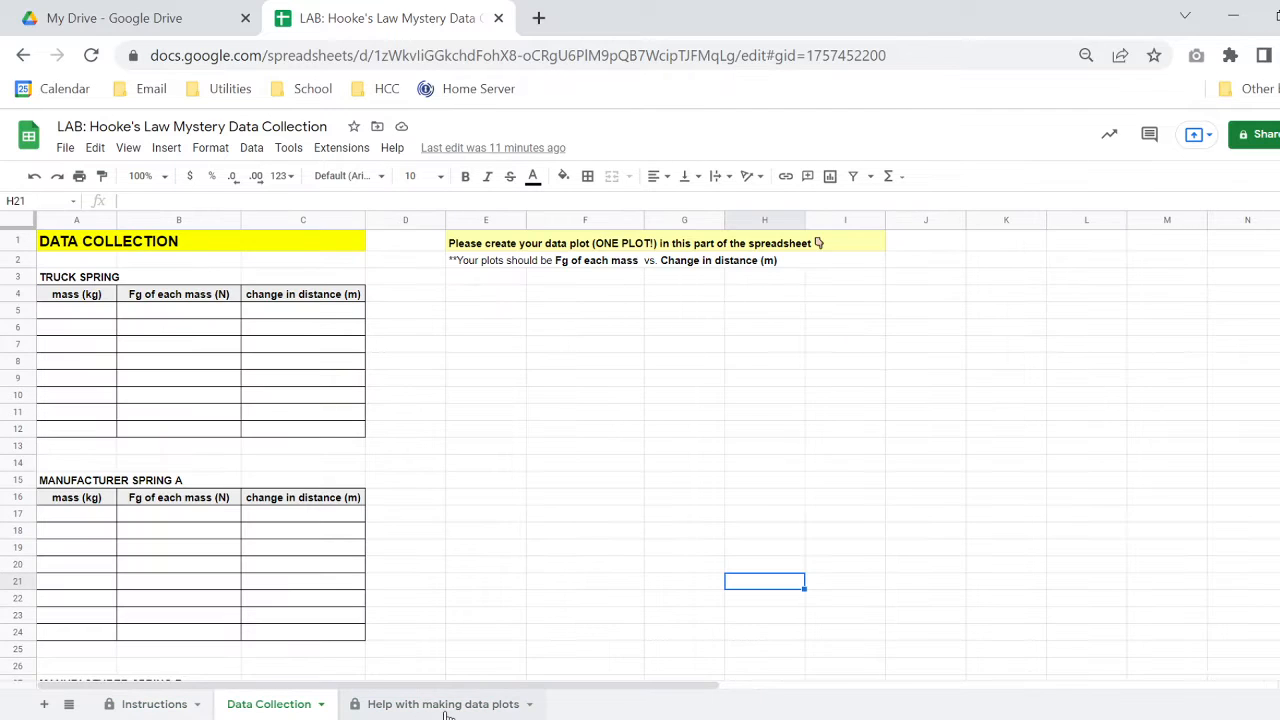
{"action": "left_click", "coordinate": [445, 706]}
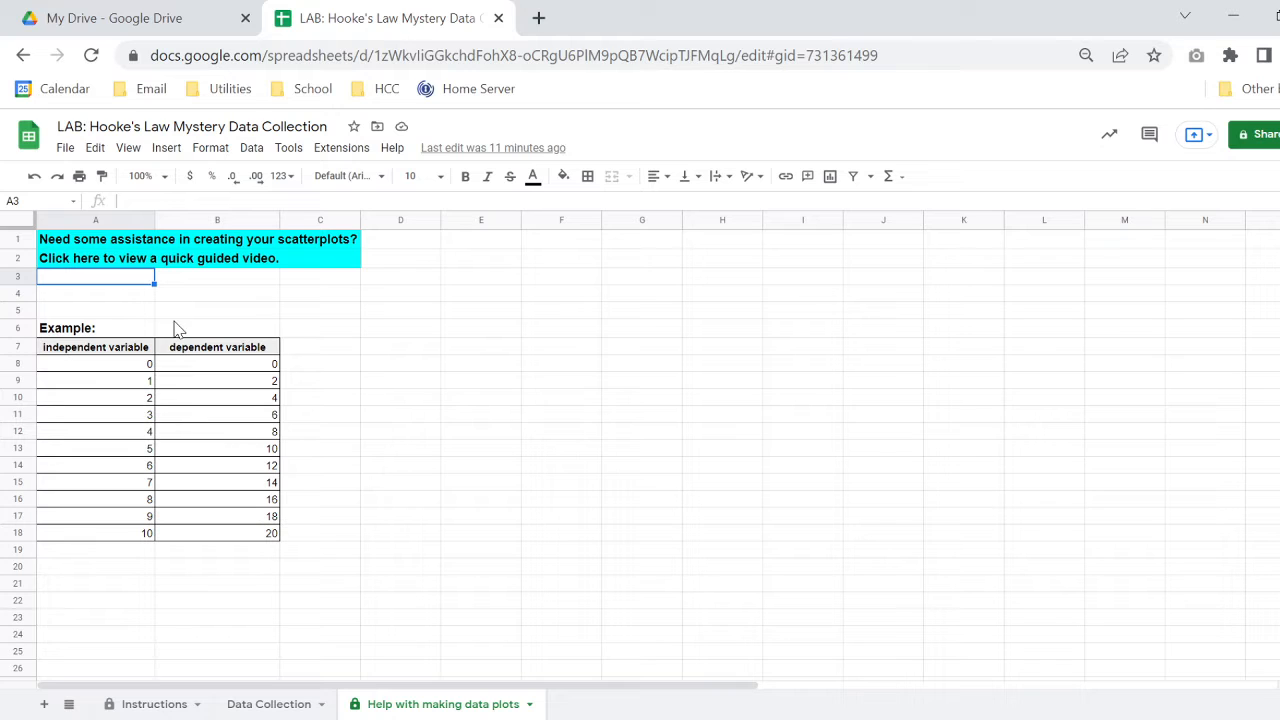
Insert a scatter chart from the example data in A7:B18, headers included, and move it clear of the table.
{"action": "left_click", "coordinate": [77, 352]}
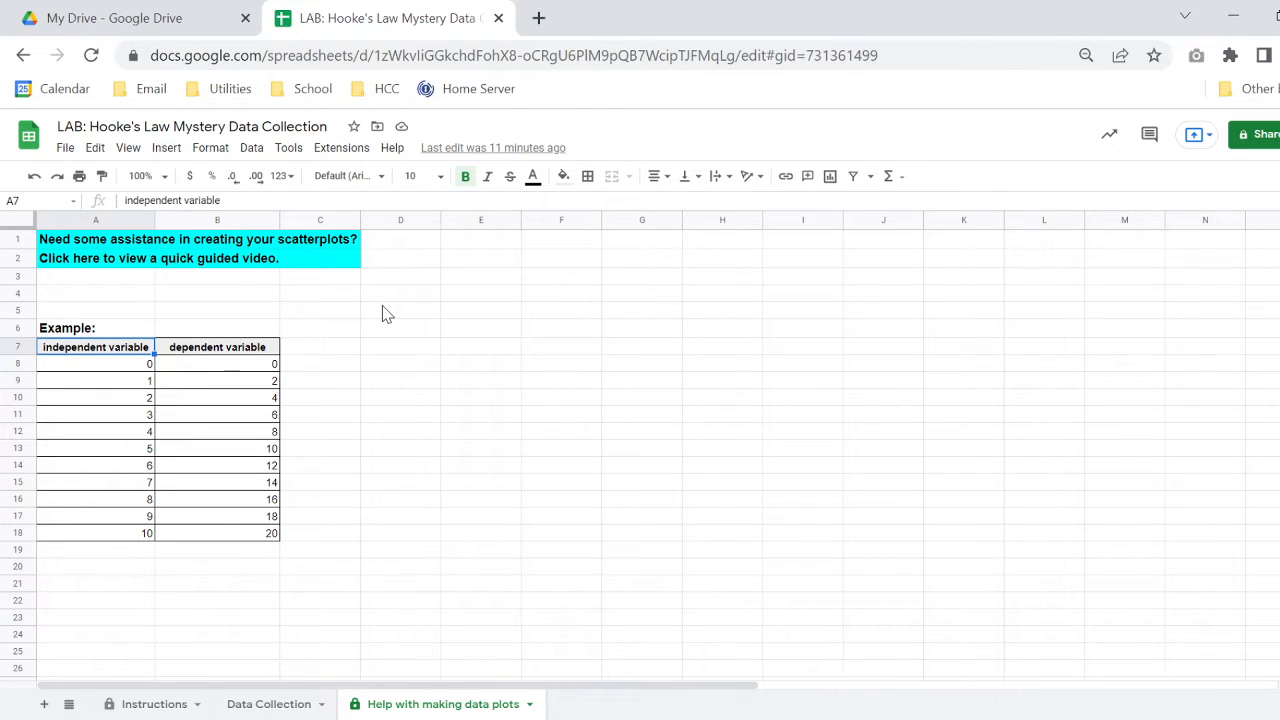
{"action": "left_click", "coordinate": [215, 351]}
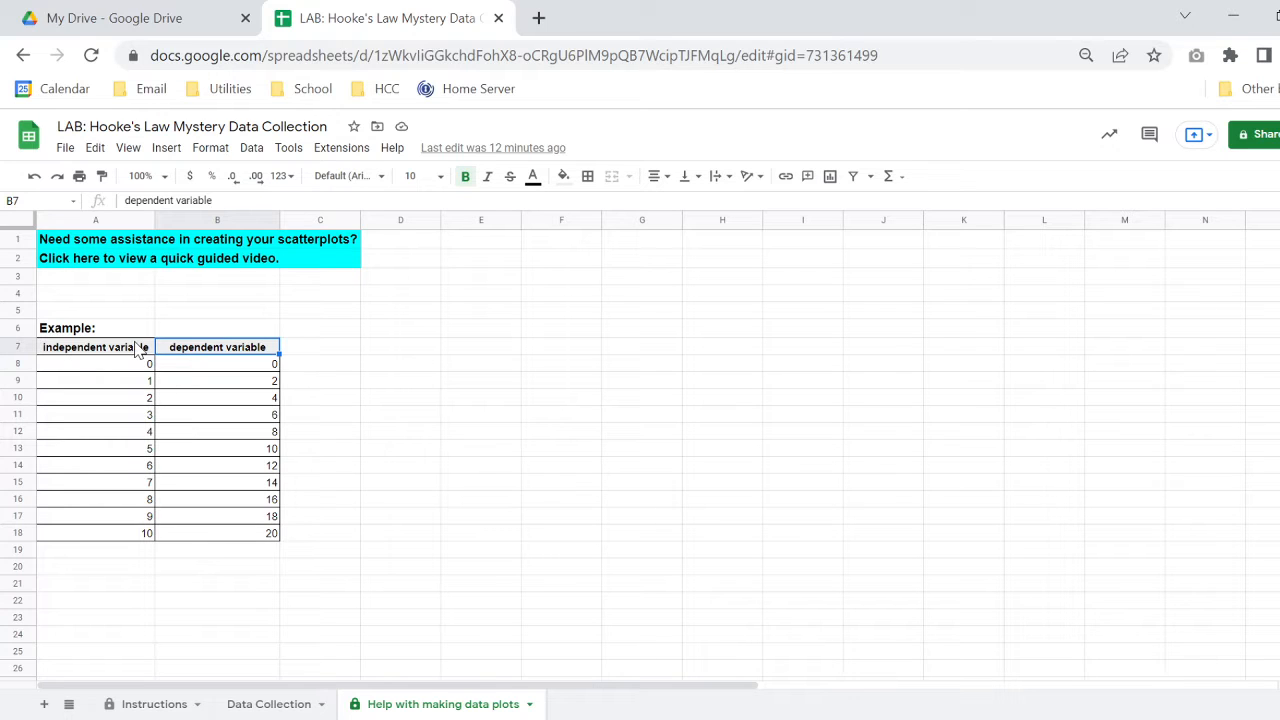
{"action": "left_click_drag", "start_coordinate": [125, 352], "coordinate": [246, 534]}
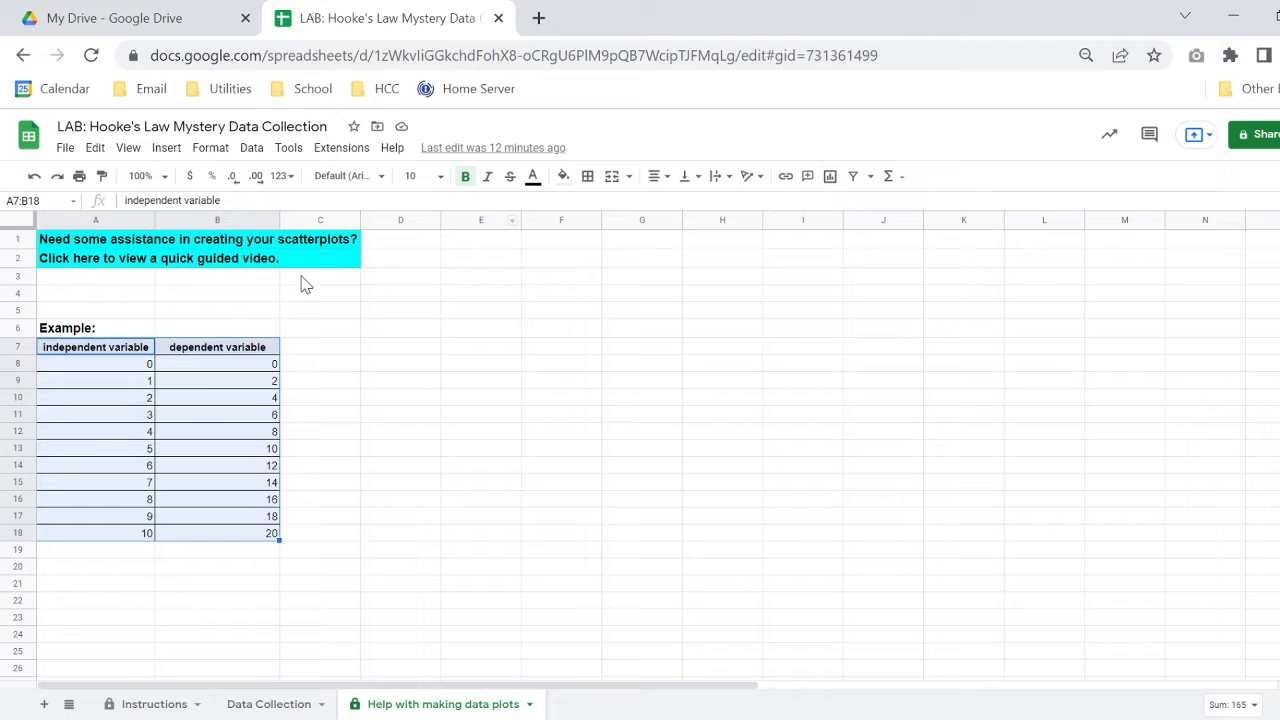
{"action": "left_click", "coordinate": [166, 150]}
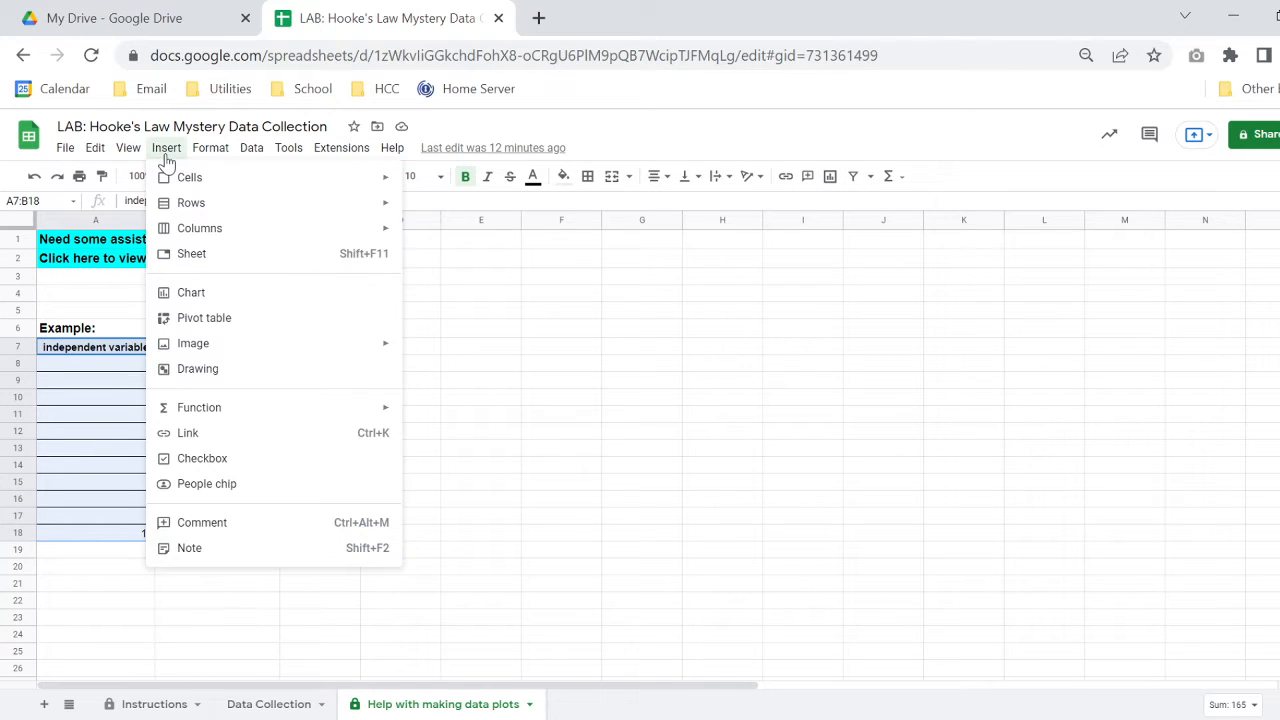
{"action": "left_click", "coordinate": [211, 303]}
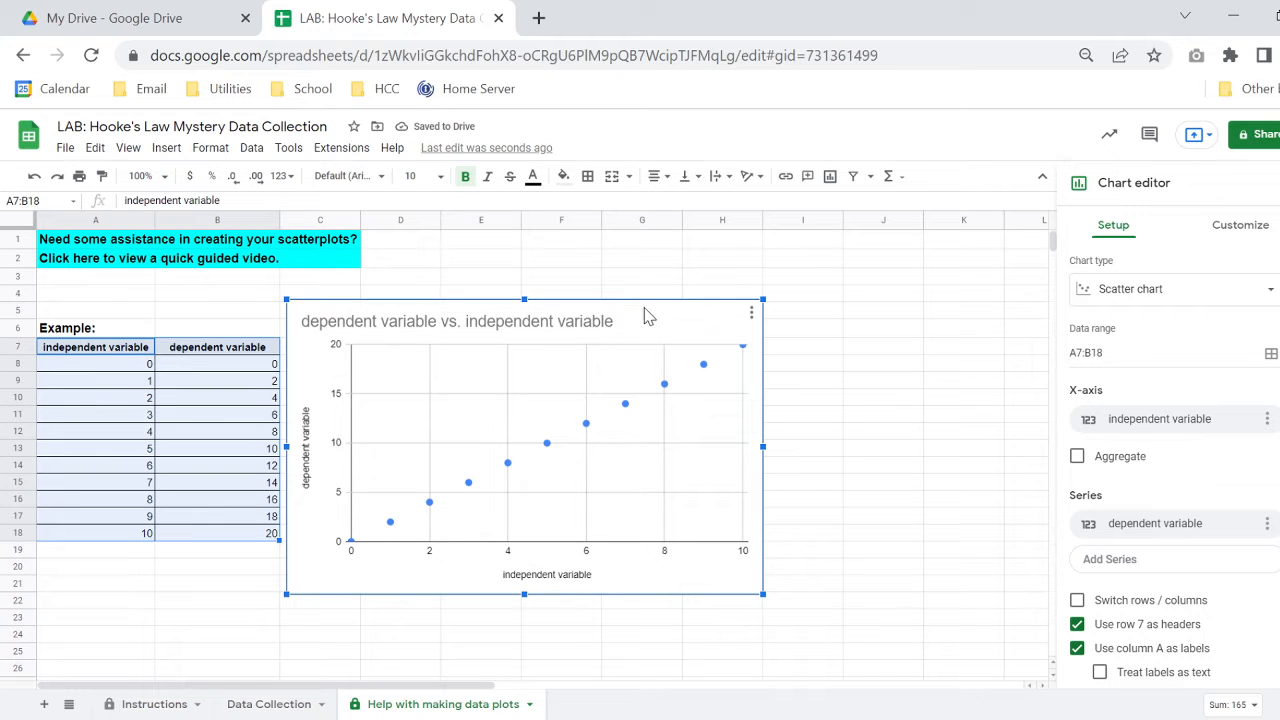
{"action": "left_click_drag", "start_coordinate": [648, 313], "coordinate": [770, 323]}
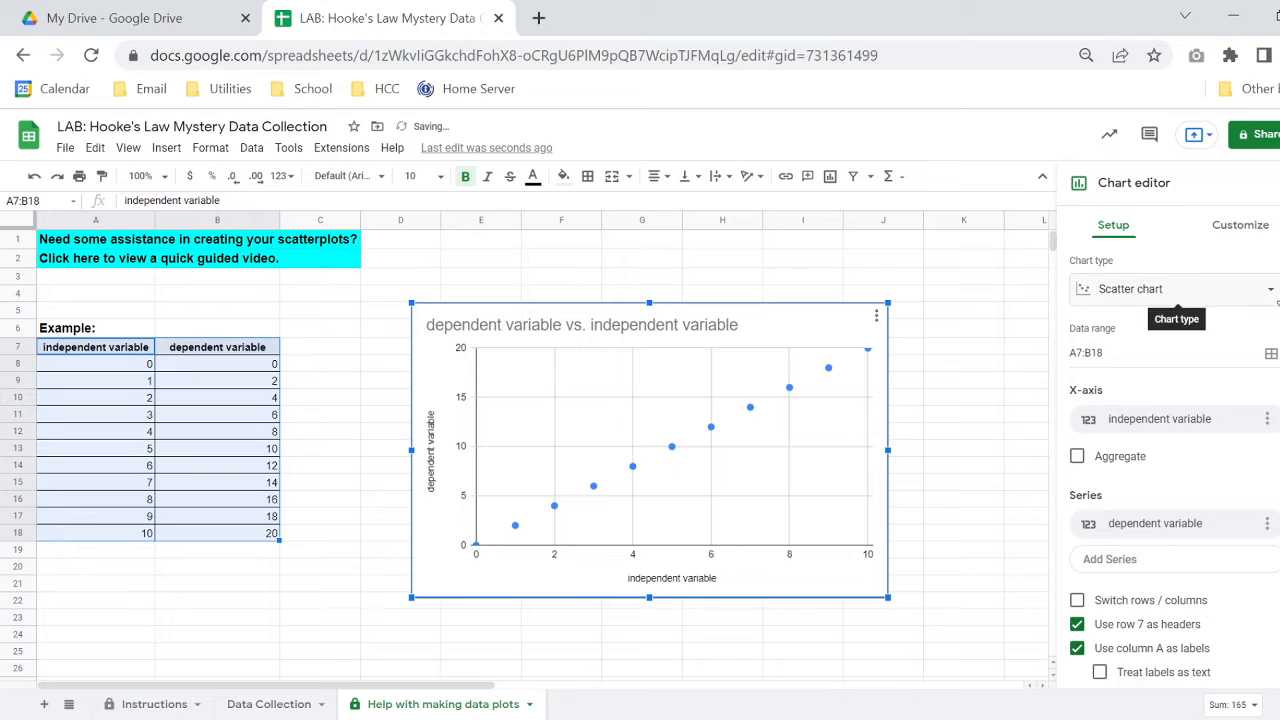
Check the available chart types for the new chart, leaving Scatter chart selected.
{"action": "left_click", "coordinate": [1256, 295]}
{"action": "left_click", "coordinate": [1170, 298]}
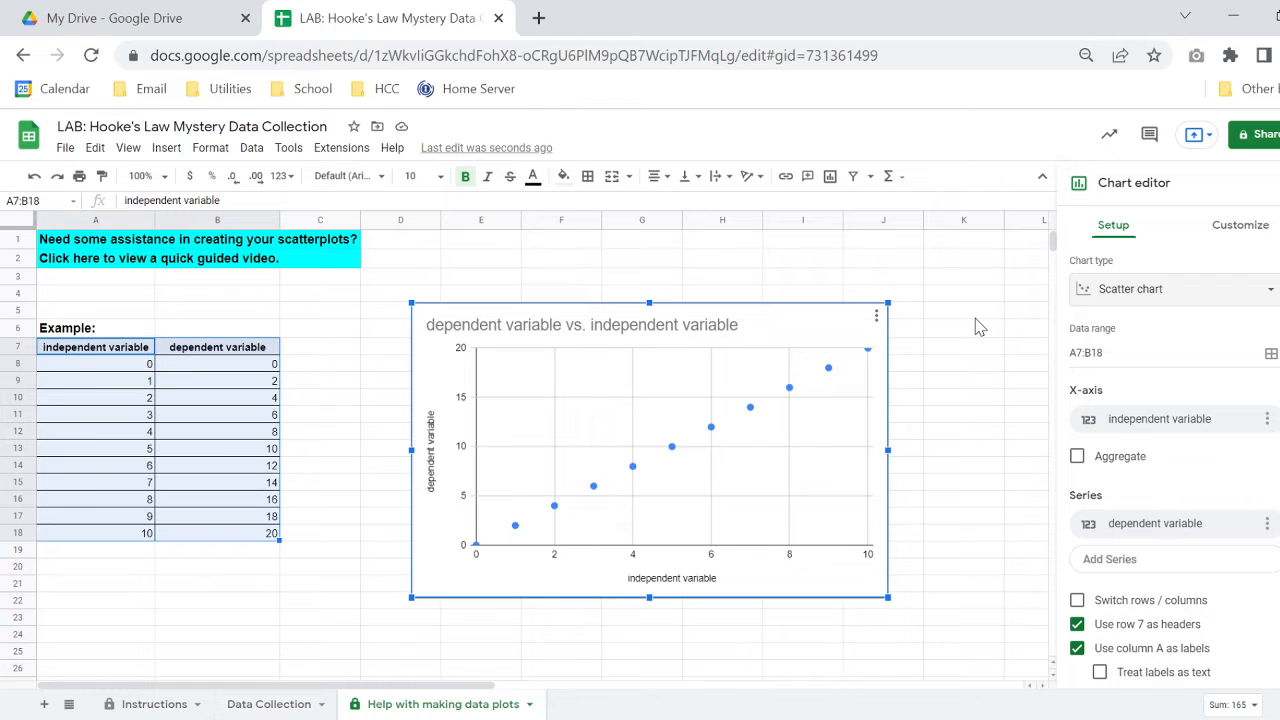
{"action": "left_click", "coordinate": [1150, 297]}
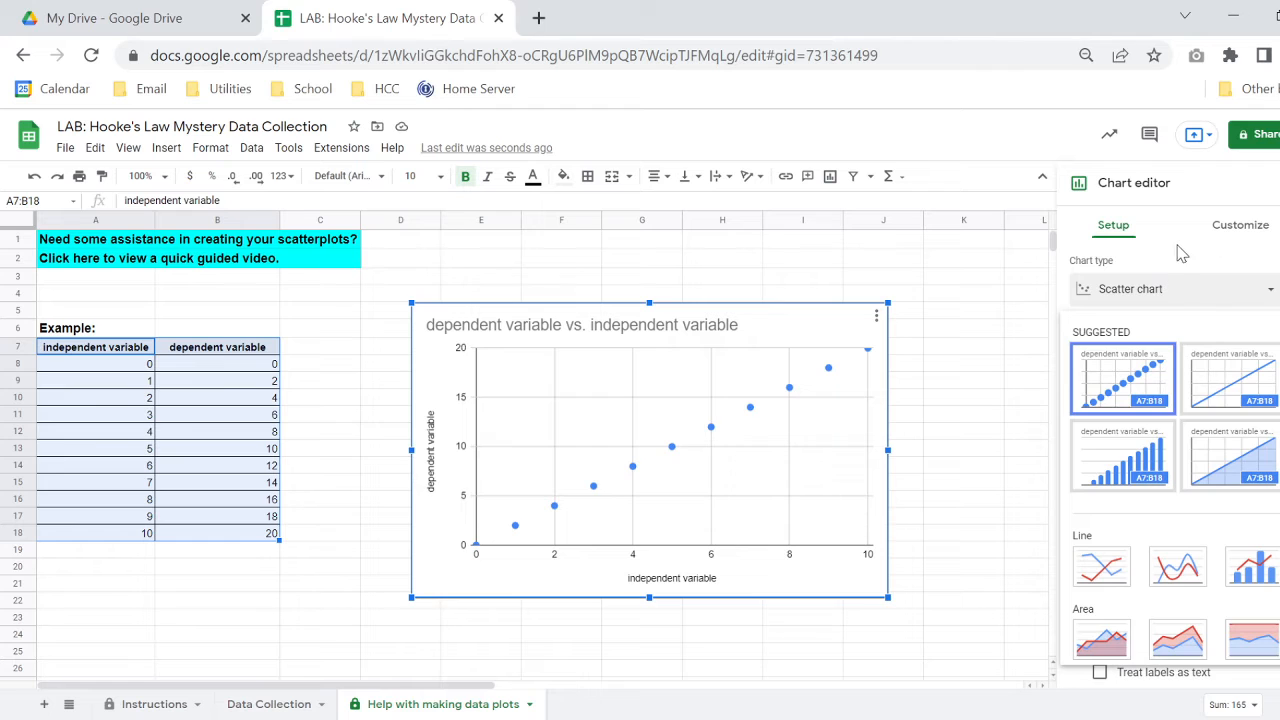
{"action": "left_click", "coordinate": [1180, 252]}
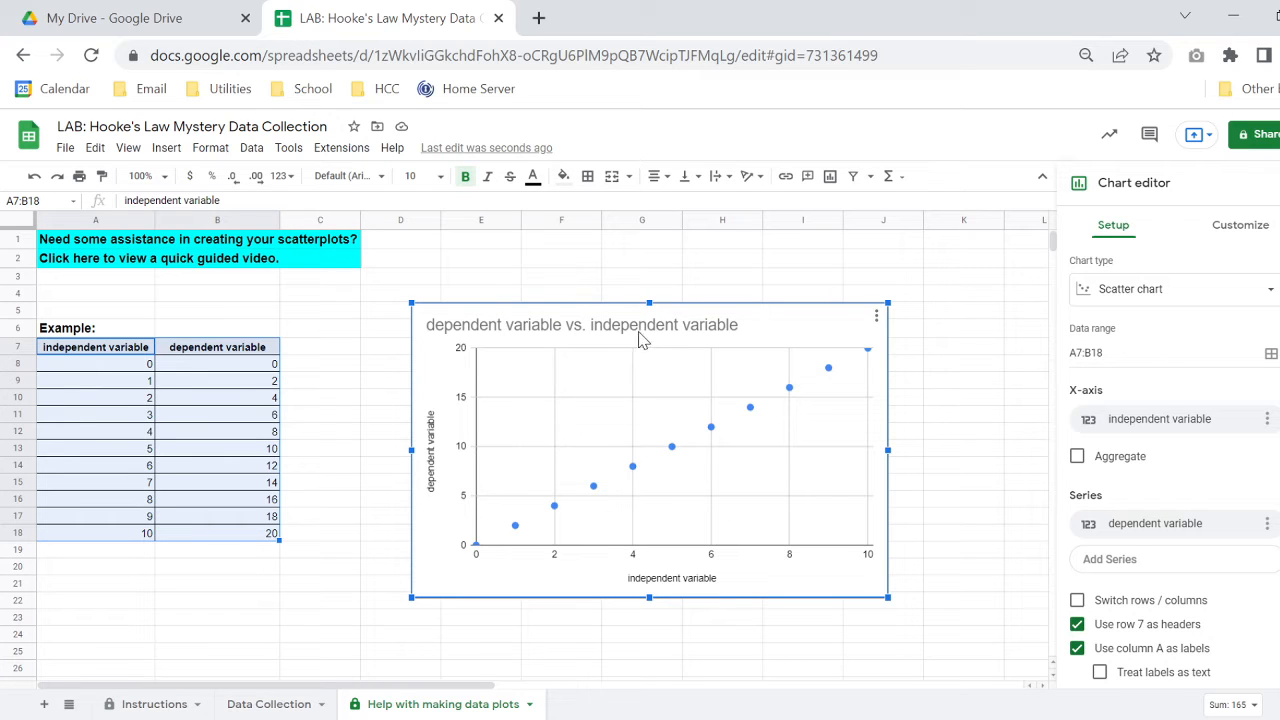
Replace the chart title with "Fg of the masses vs. change in distance of Spring A".
{"action": "double_click", "coordinate": [640, 328]}
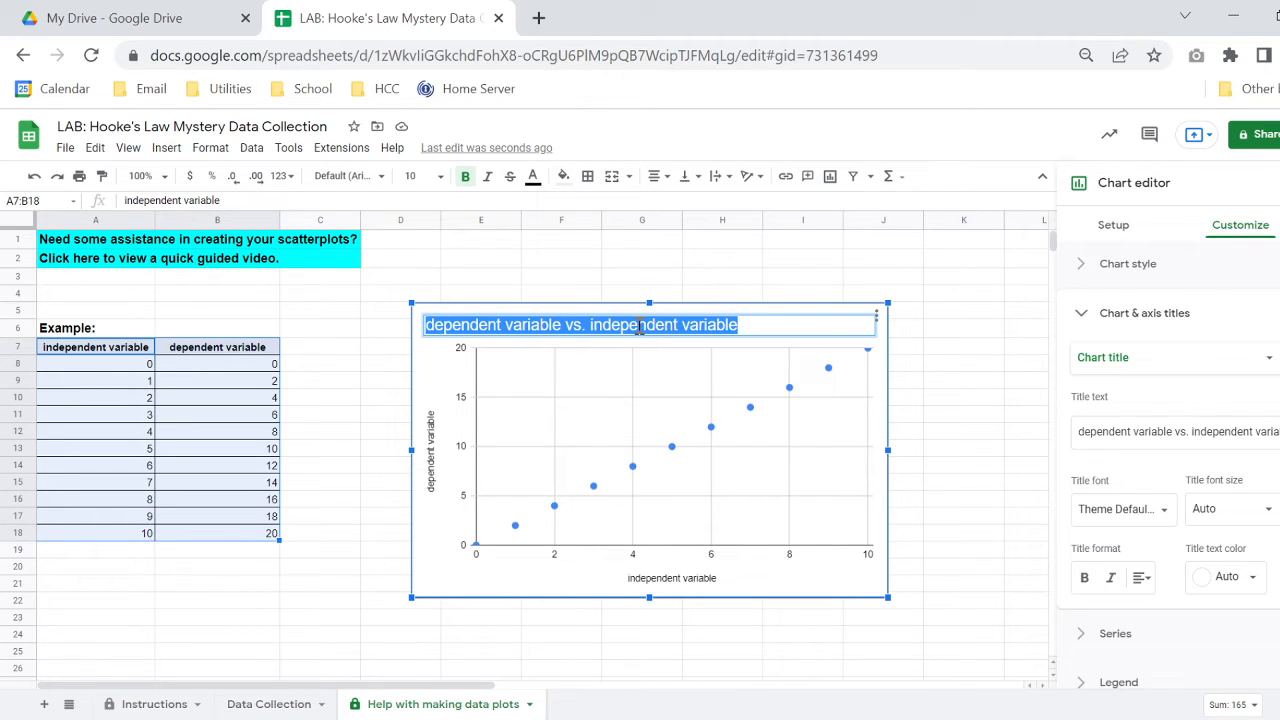
{"action": "key", "text": "BackSpace"}
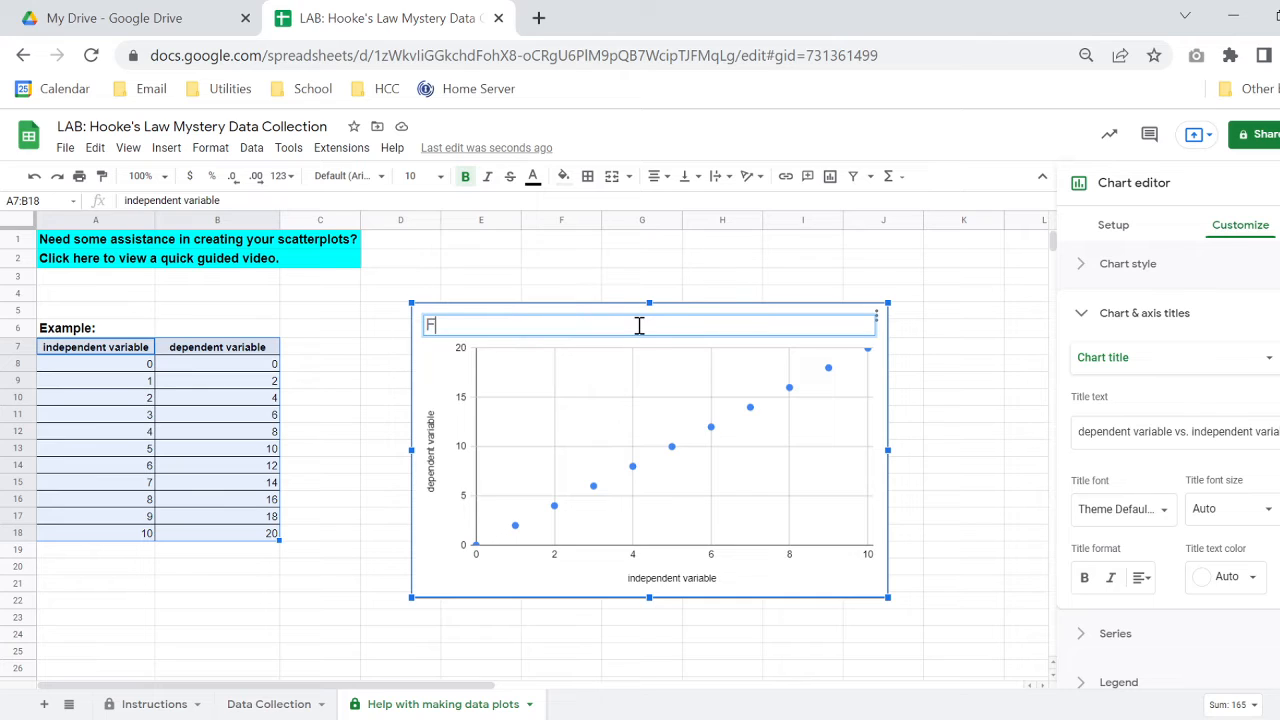
{"action": "type", "text": "Fg of the masses vs. "}
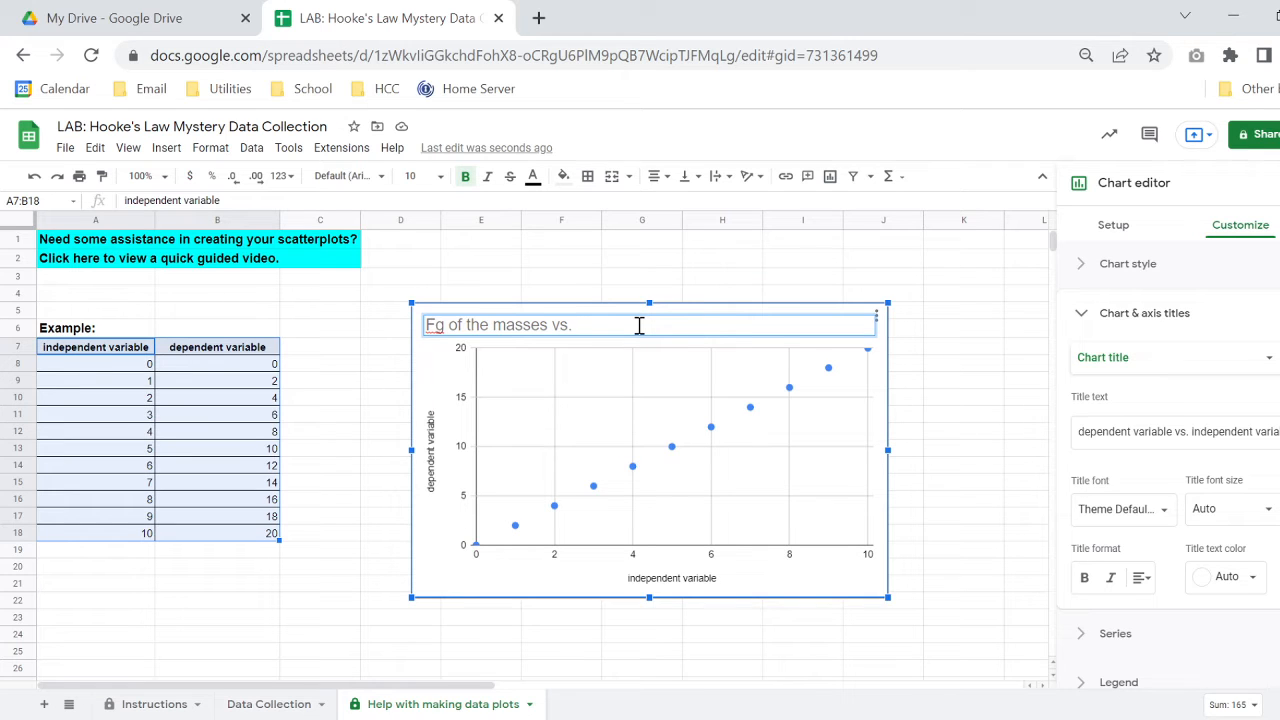
{"action": "type", "text": "change in distance of Spring A"}
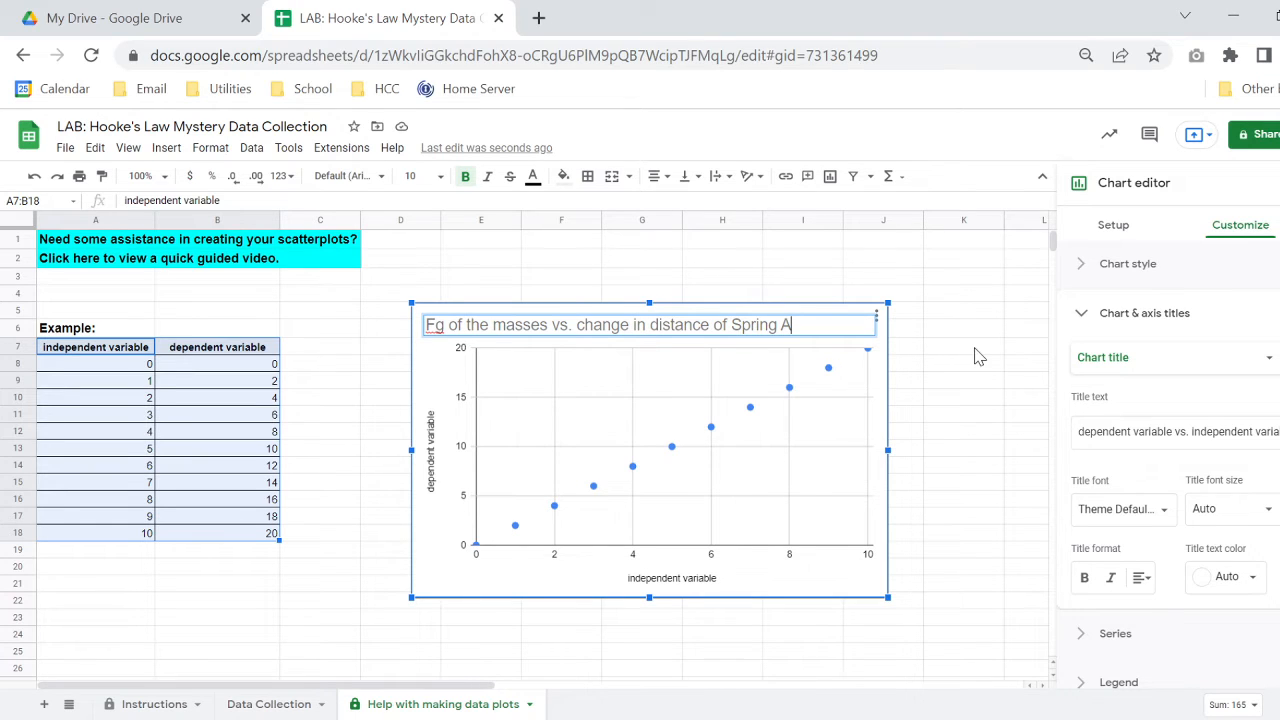
{"action": "key", "text": "Escape"}
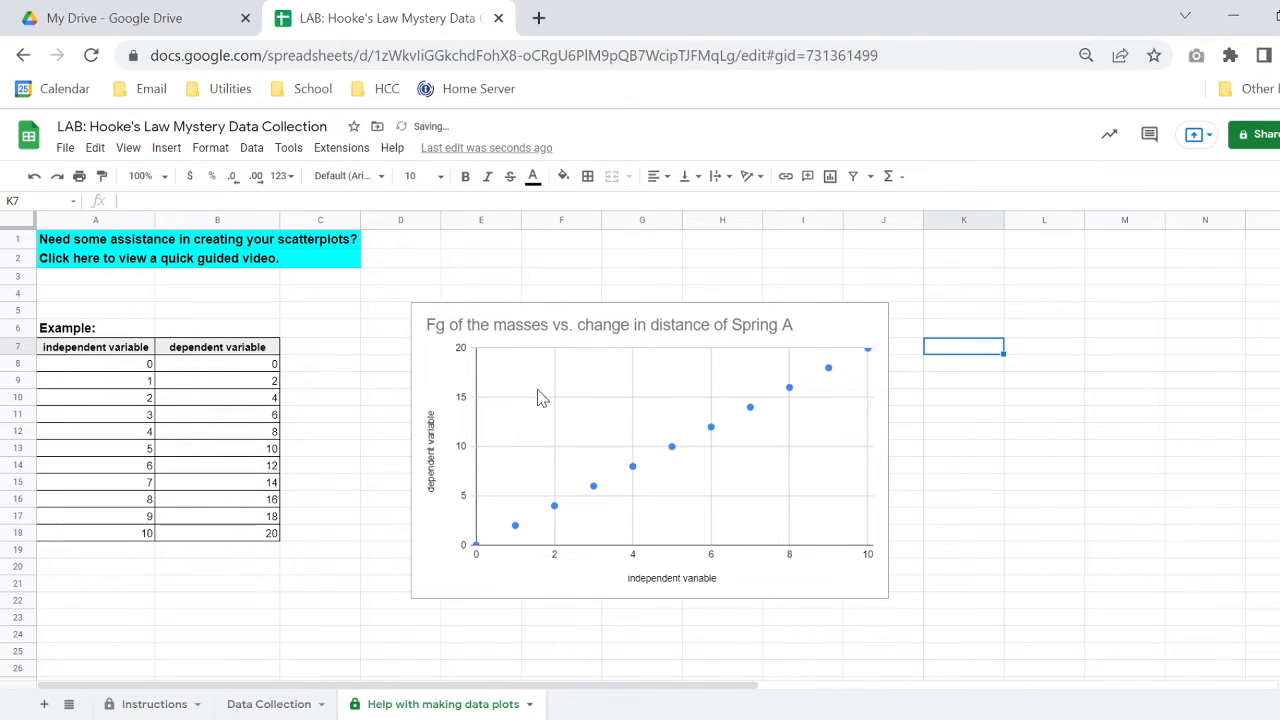
{"action": "double_click", "coordinate": [432, 440]}
{"action": "left_click", "coordinate": [432, 438]}
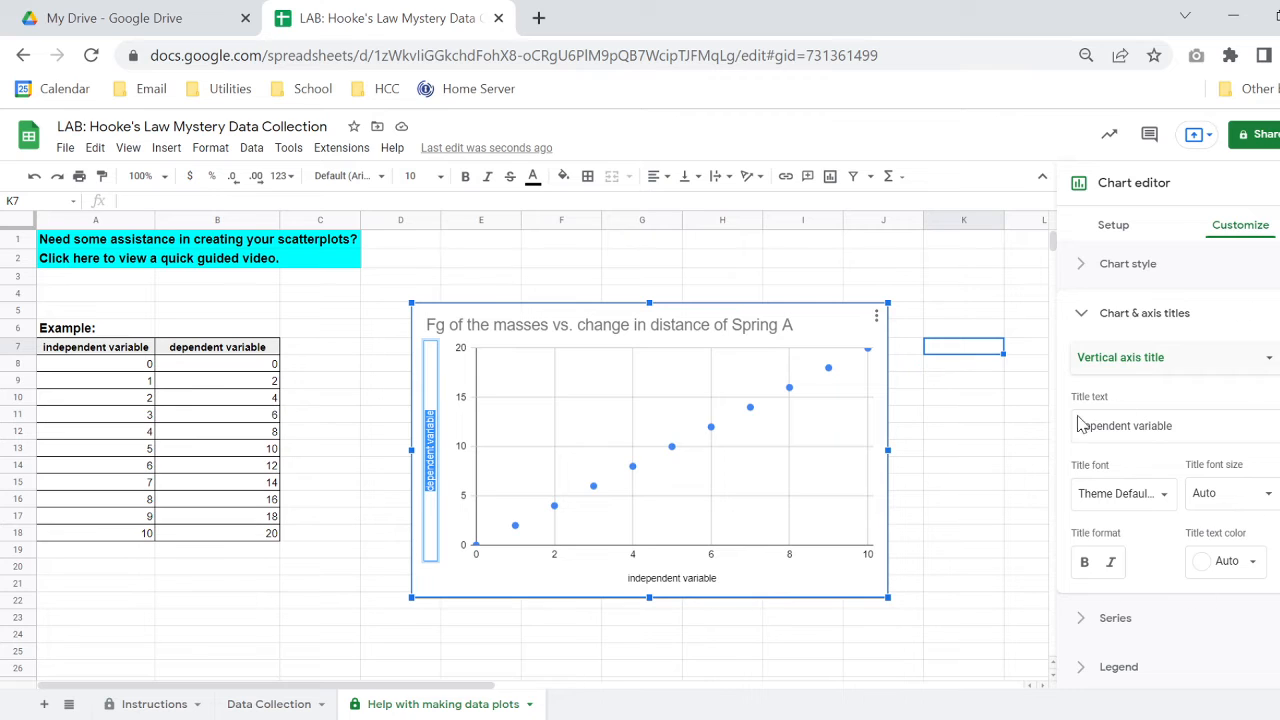
{"action": "left_click", "coordinate": [940, 487]}
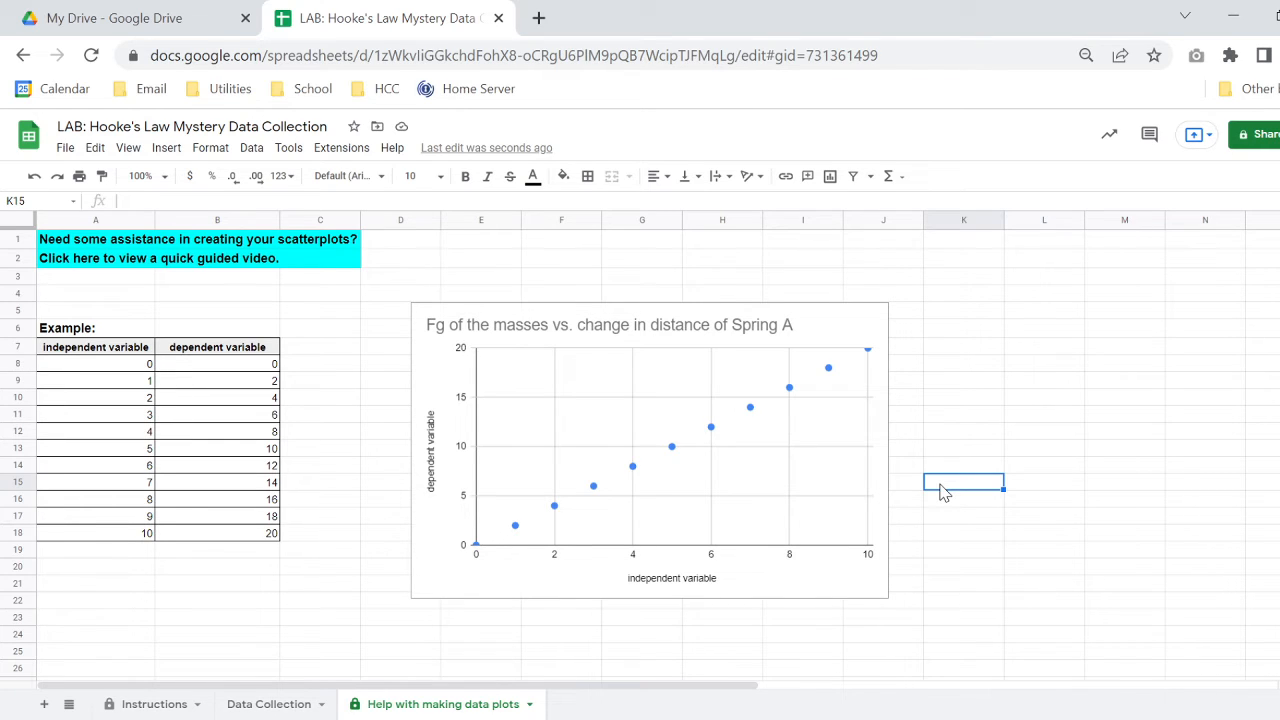
{"action": "left_click", "coordinate": [689, 329]}
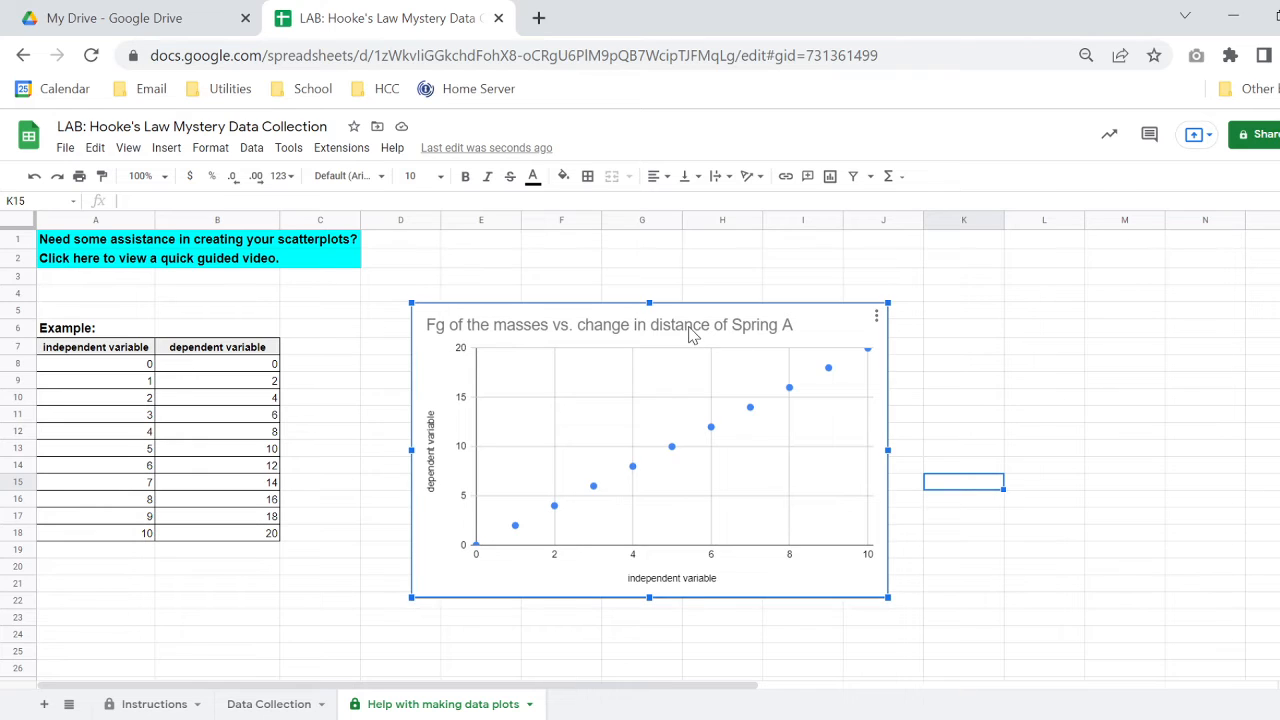
{"action": "double_click", "coordinate": [690, 330]}
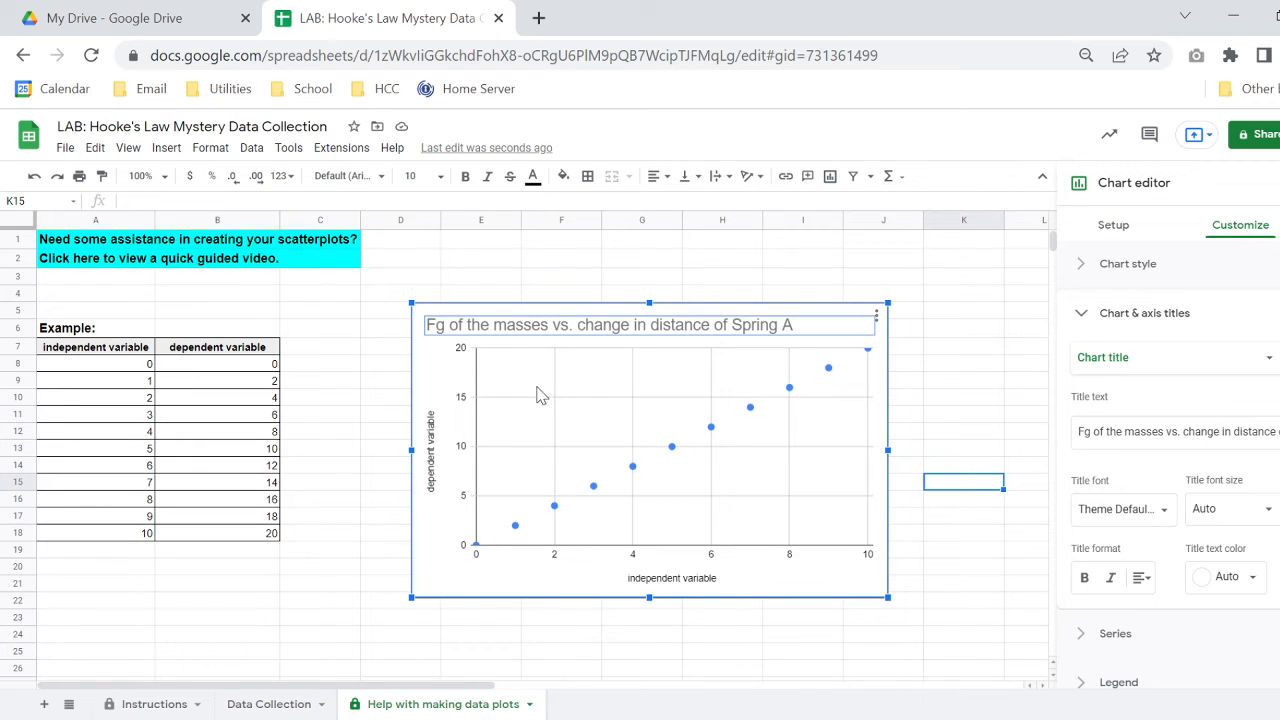
Set the chart's vertical axis title to "change in distance (m)".
{"action": "double_click", "coordinate": [432, 430]}
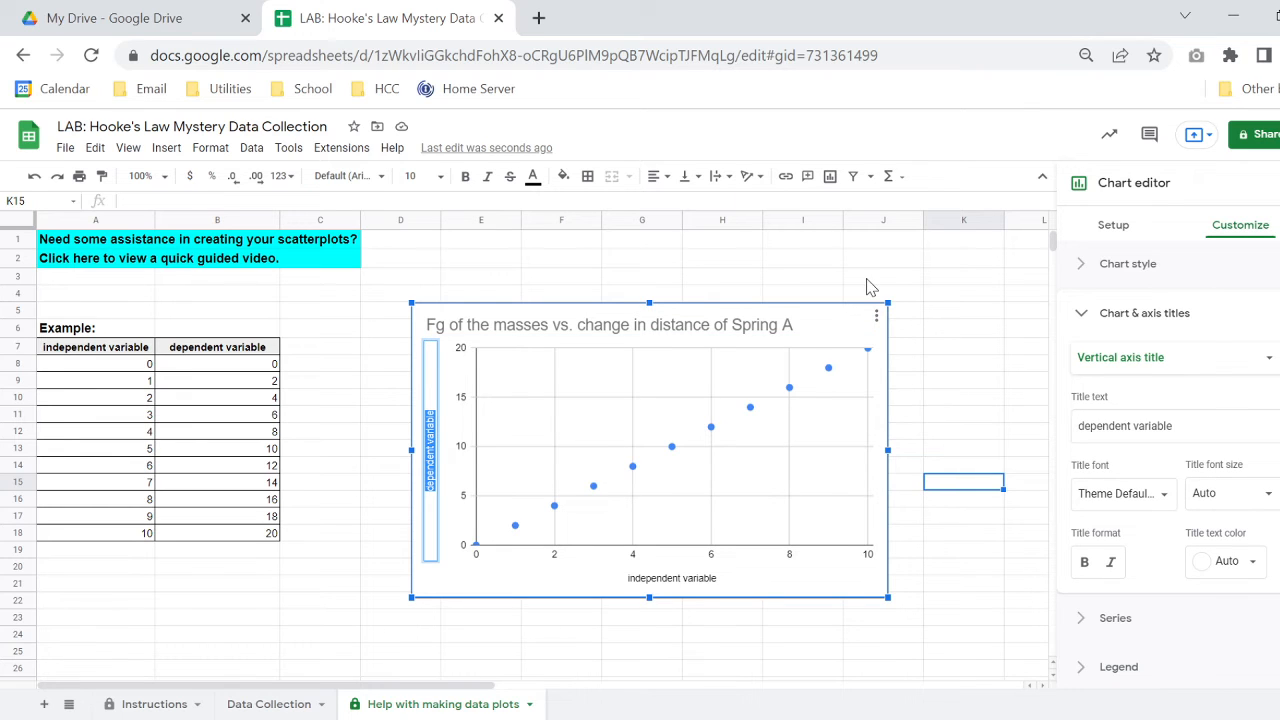
{"action": "type", "text": "chan"}
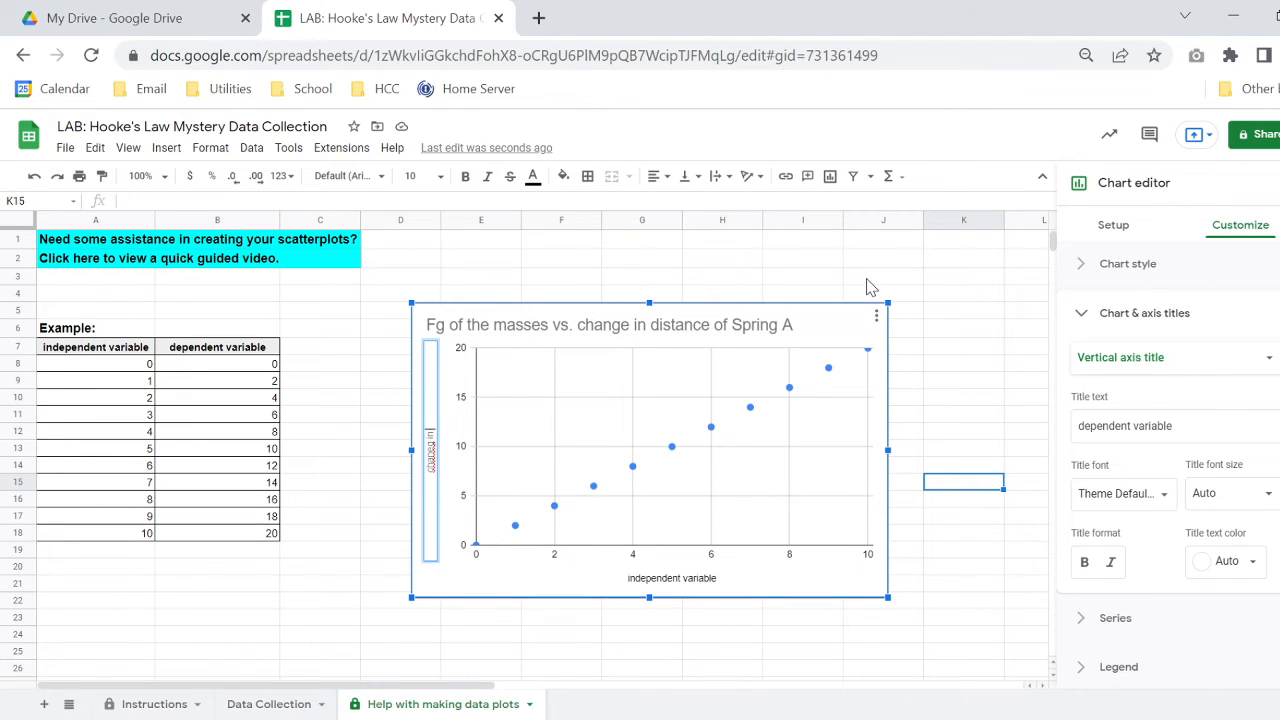
{"action": "type", "text": "ge in distance (m"}
{"action": "left_click", "coordinate": [946, 388]}
Set the chart's horizontal axis title to "Fg for each mass (N)".
{"action": "double_click", "coordinate": [697, 581]}
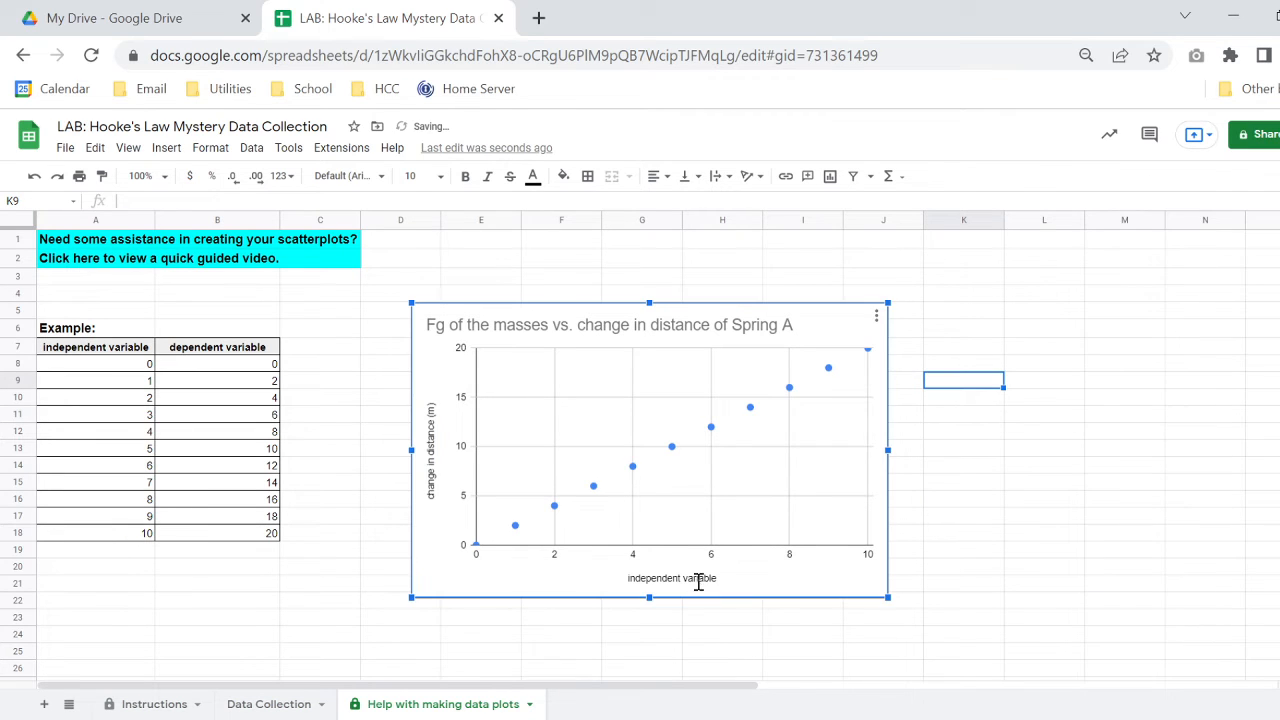
{"action": "type", "text": "Fg"}
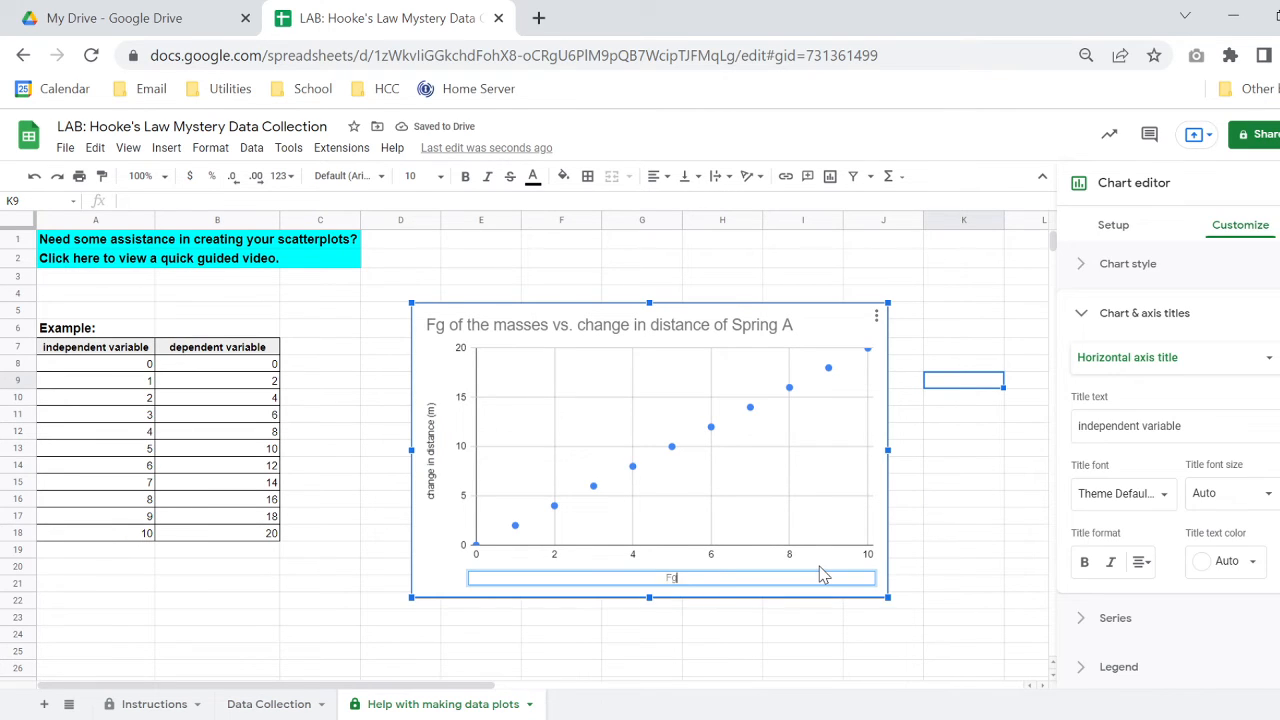
{"action": "type", "text": " for each mass (N)"}
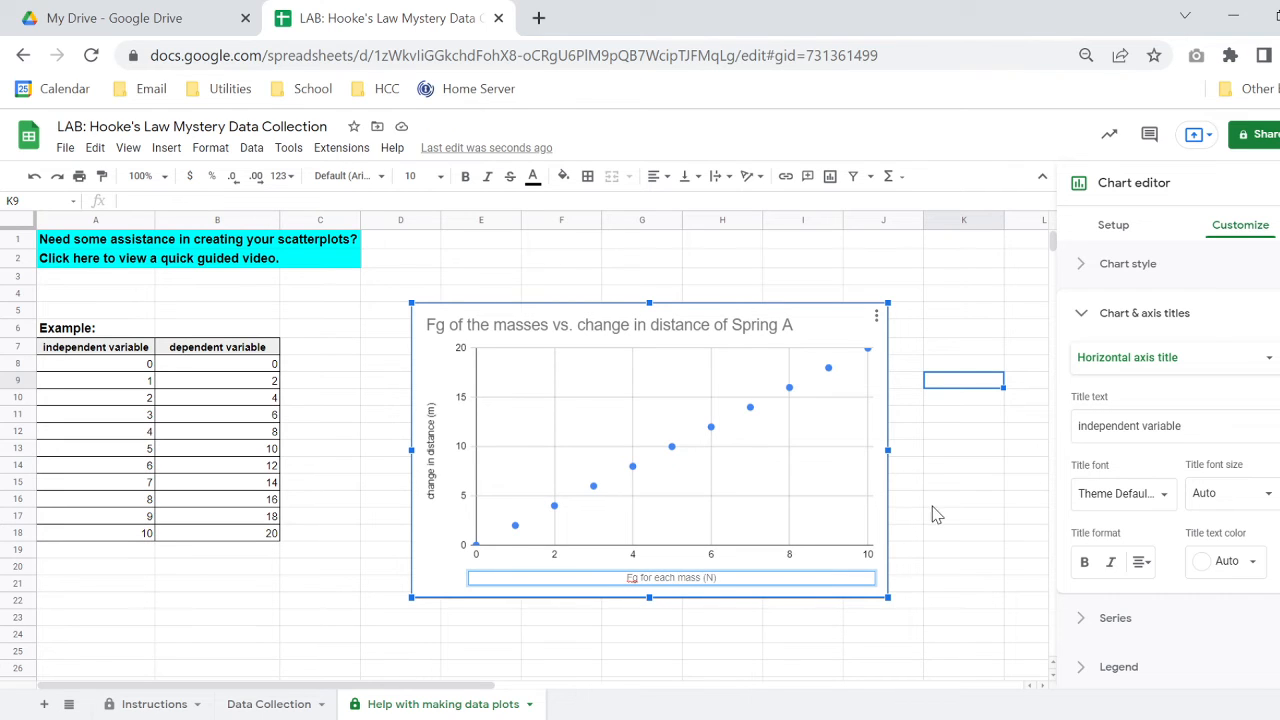
{"action": "left_click", "coordinate": [937, 500]}
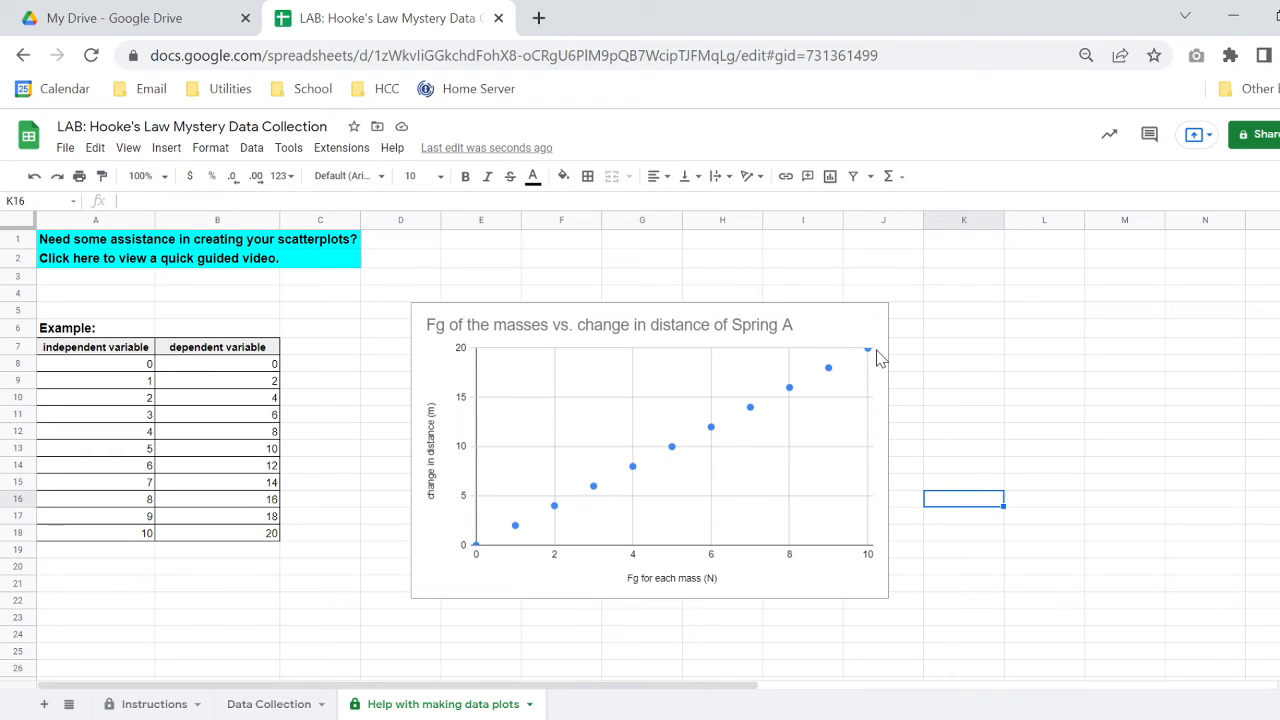
Add a linear trendline to the scatter chart's dependent variable series.
{"action": "double_click", "coordinate": [715, 436]}
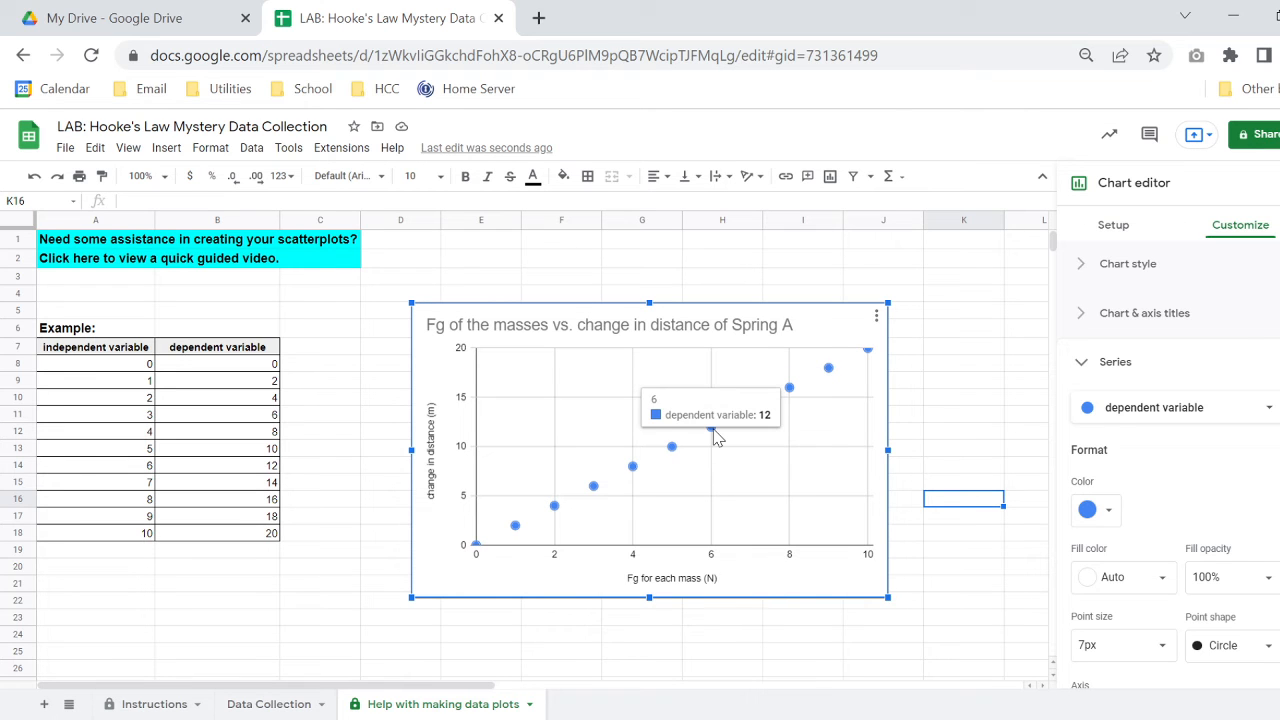
{"action": "scroll", "coordinate": [1185, 310], "scroll_direction": "down", "scroll_amount": 3}
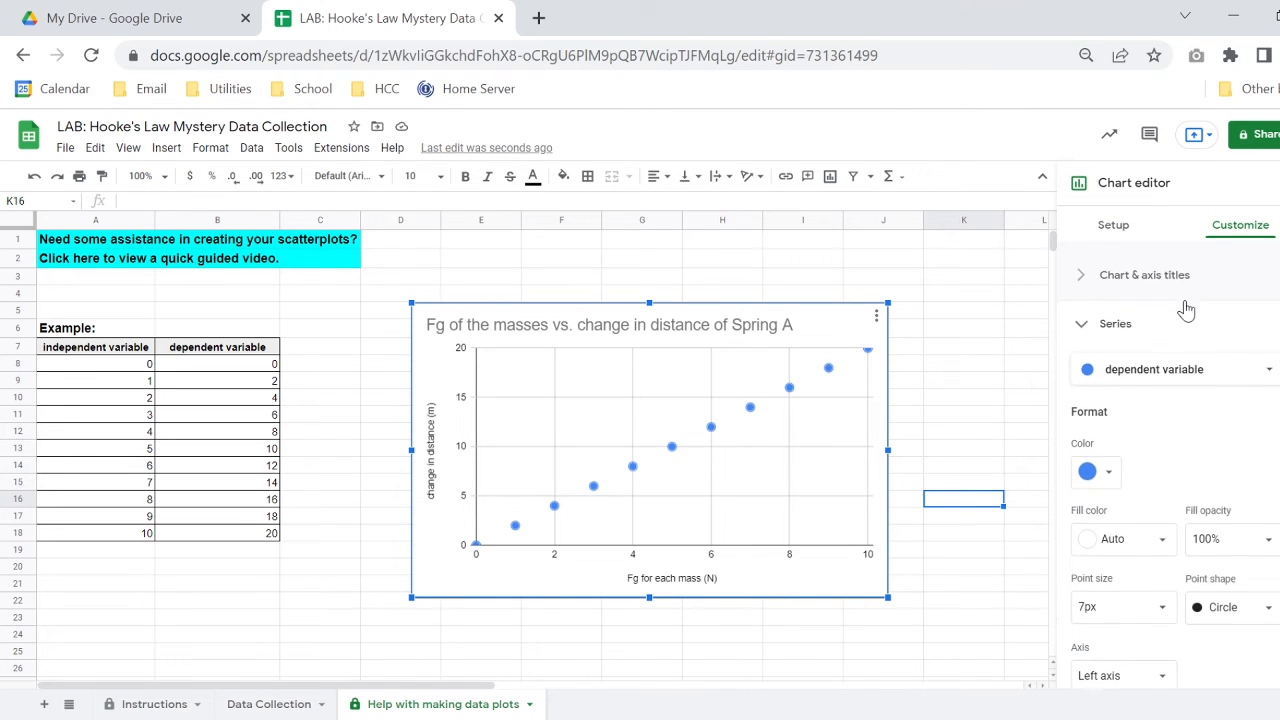
{"action": "scroll", "coordinate": [1185, 310], "scroll_direction": "down", "scroll_amount": 3}
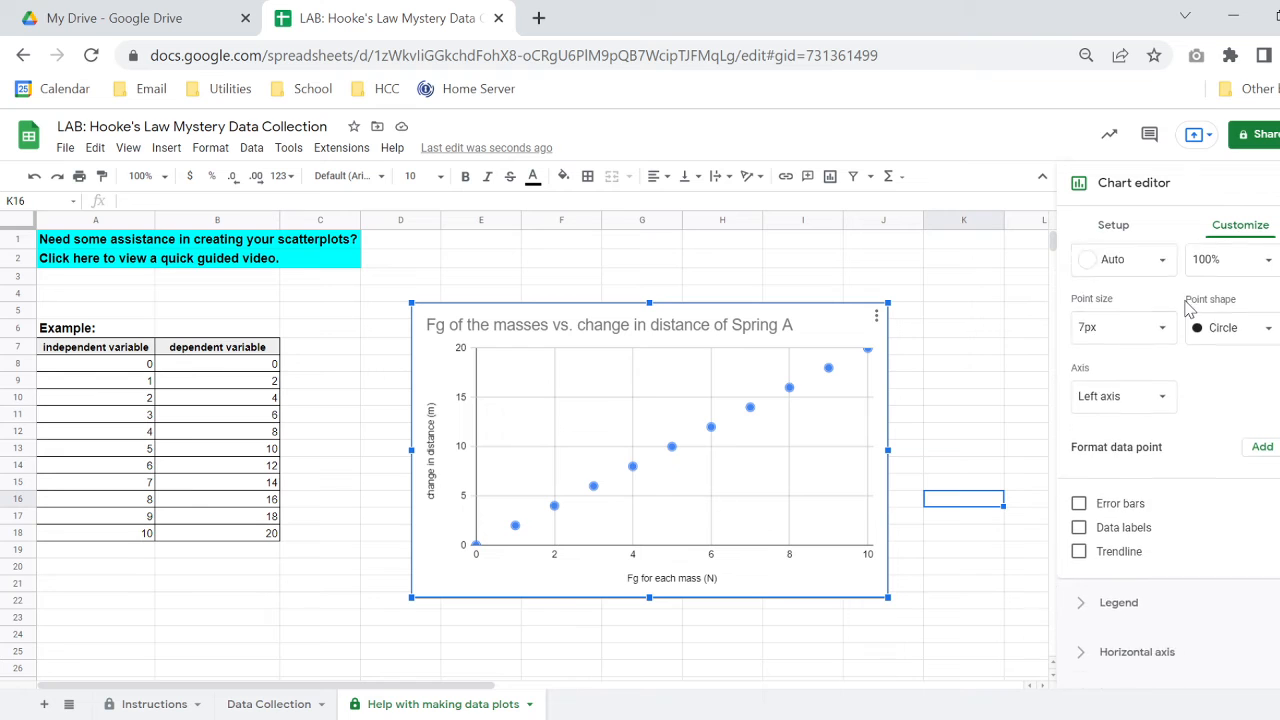
{"action": "scroll", "coordinate": [1191, 440], "scroll_direction": "up", "scroll_amount": 3}
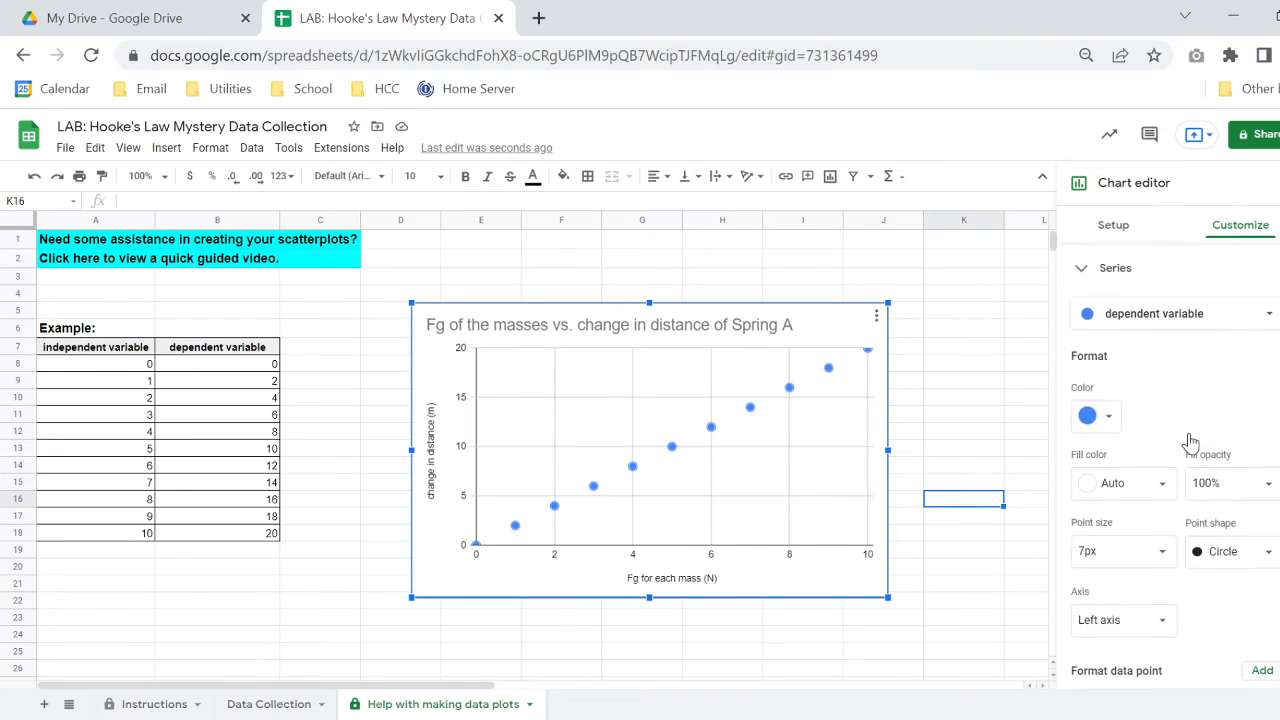
{"action": "scroll", "coordinate": [1191, 440], "scroll_direction": "down", "scroll_amount": 2}
{"action": "scroll", "coordinate": [1194, 442], "scroll_direction": "down", "scroll_amount": 2}
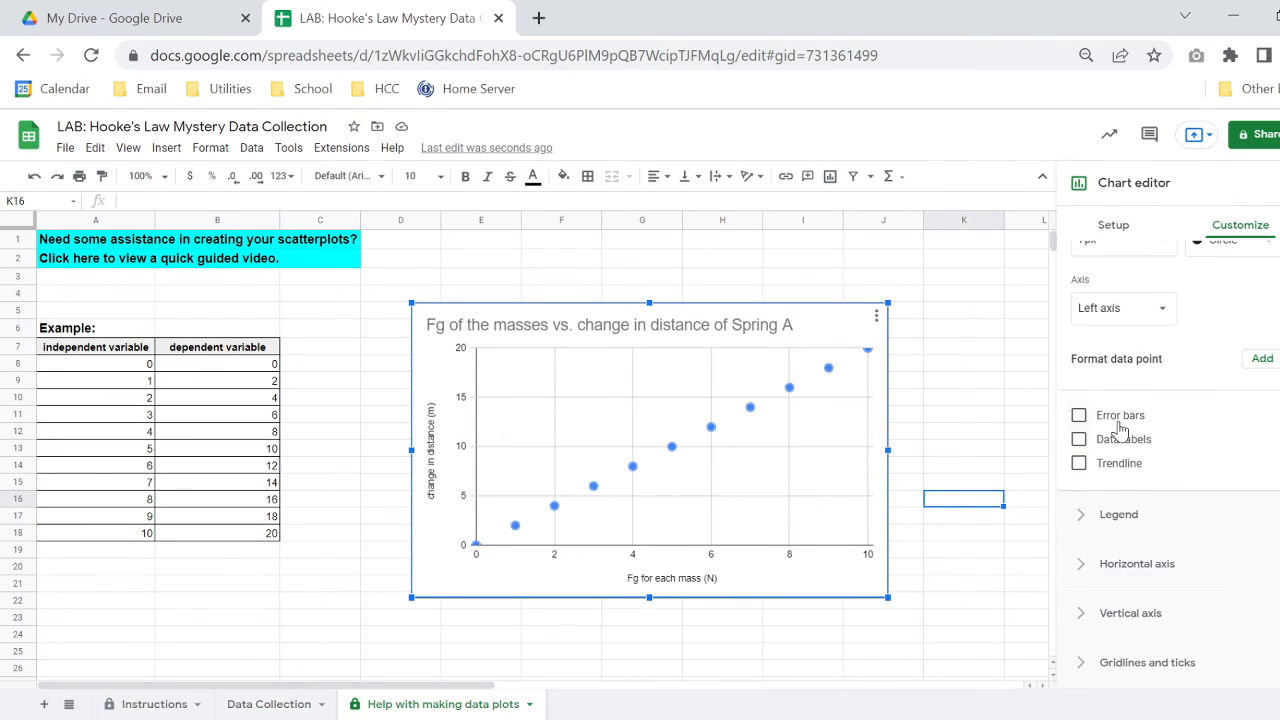
{"action": "left_click", "coordinate": [1078, 465]}
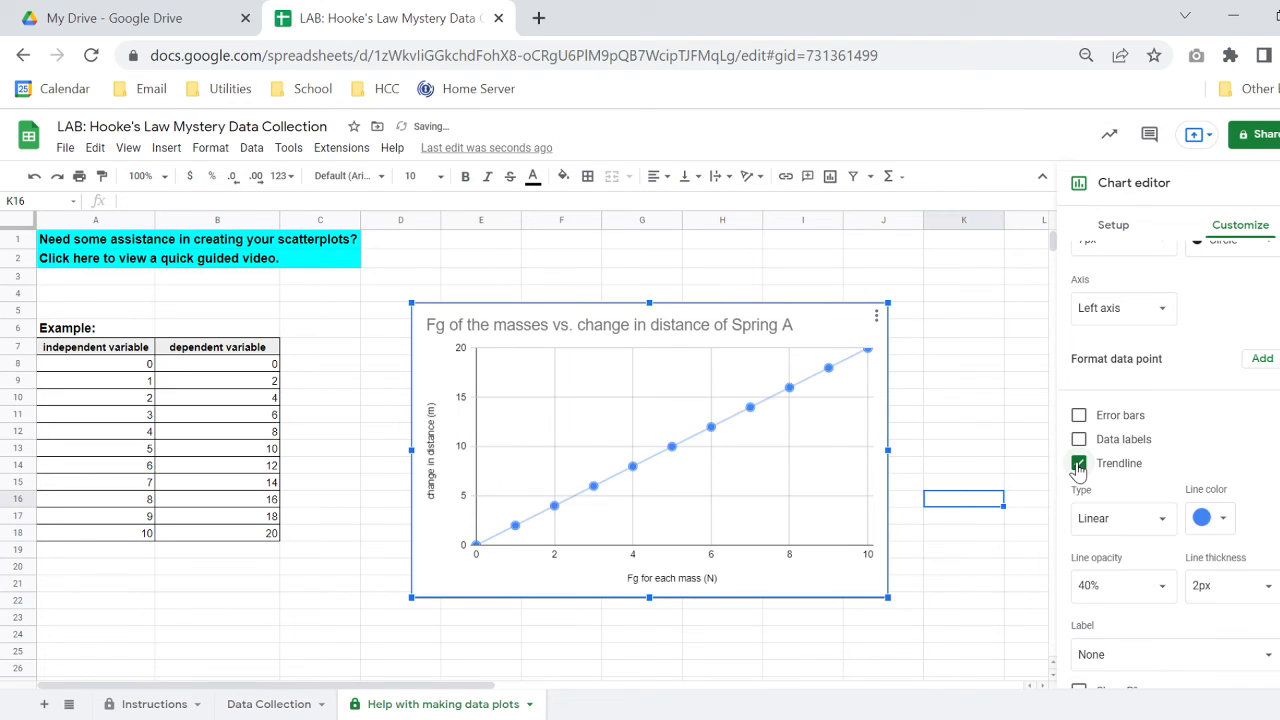
Label the trendline with its equation by choosing the Use Equation option.
{"action": "scroll", "coordinate": [1260, 428], "scroll_direction": "down", "scroll_amount": 2}
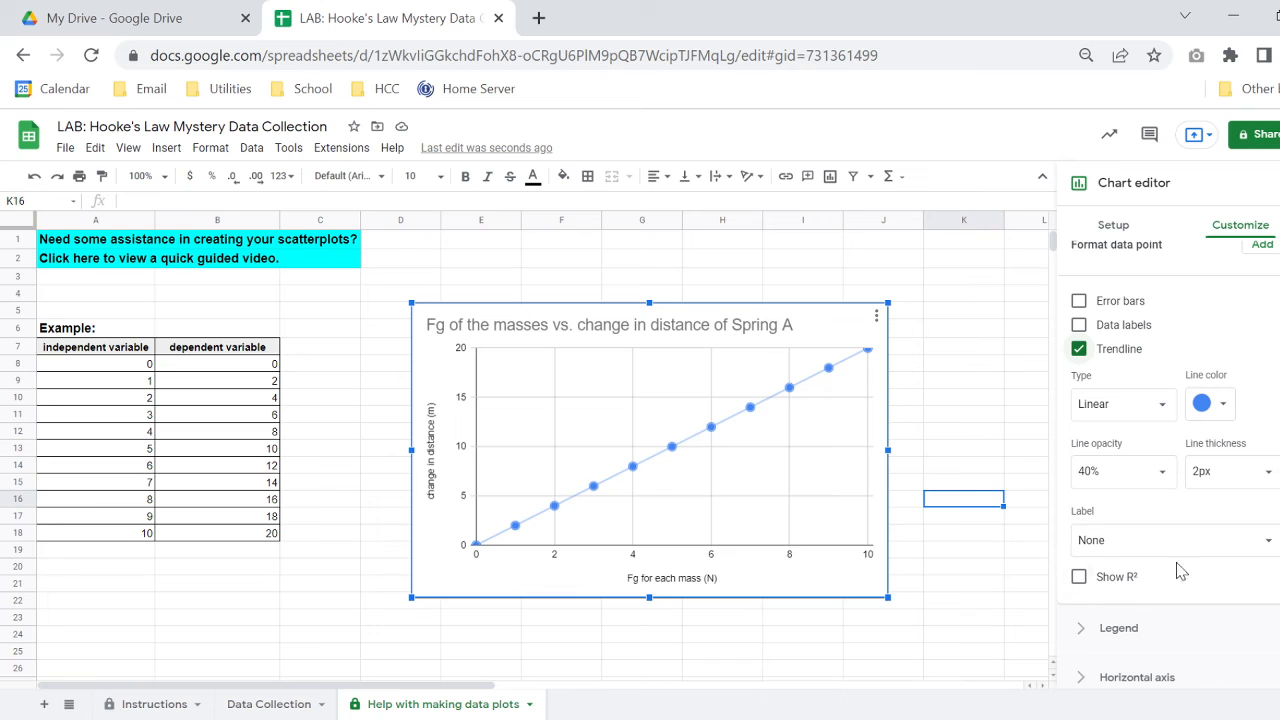
{"action": "left_click", "coordinate": [1148, 539]}
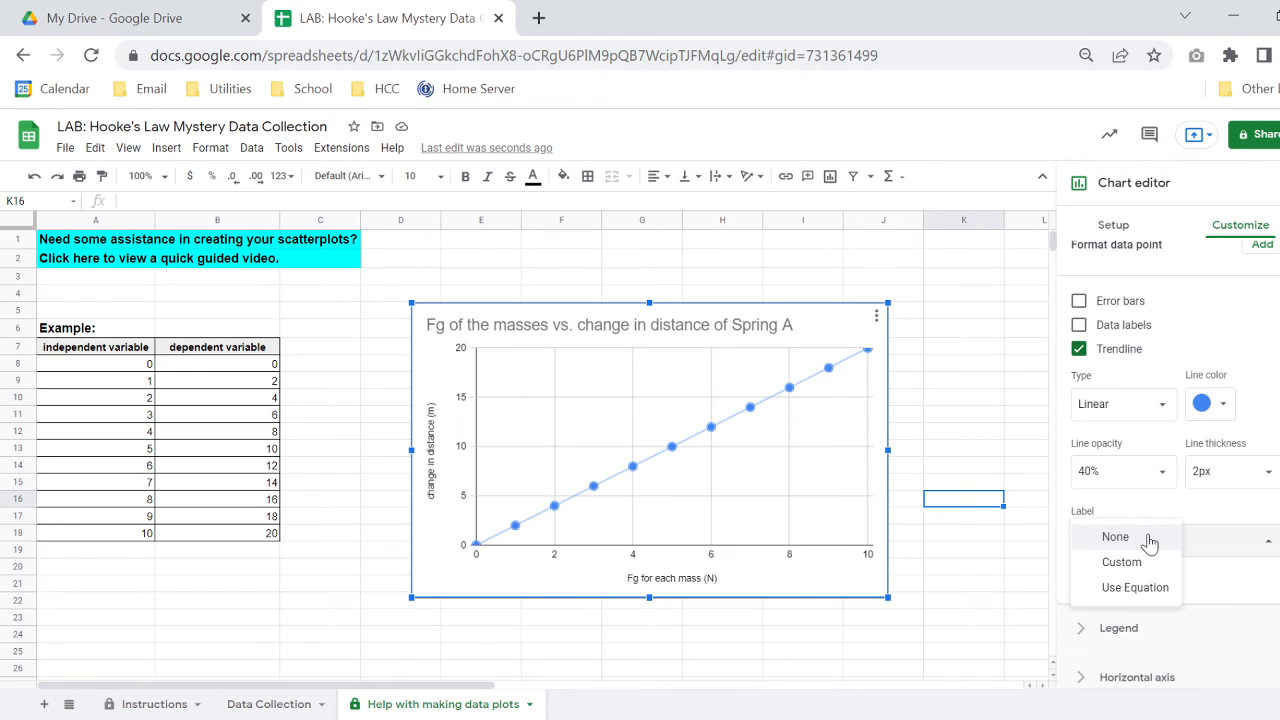
{"action": "left_click", "coordinate": [1135, 588]}
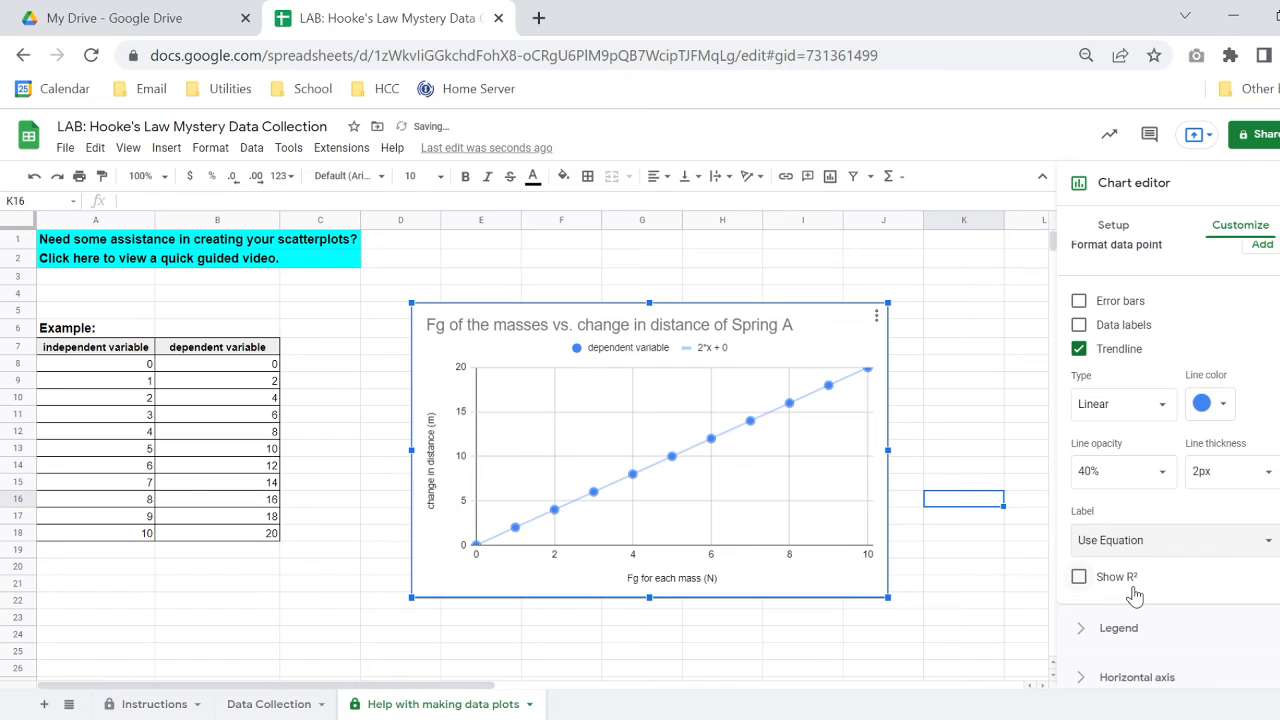
Close the chart editor and reopen it at the scatter chart's legend settings.
{"action": "left_click", "coordinate": [962, 366]}
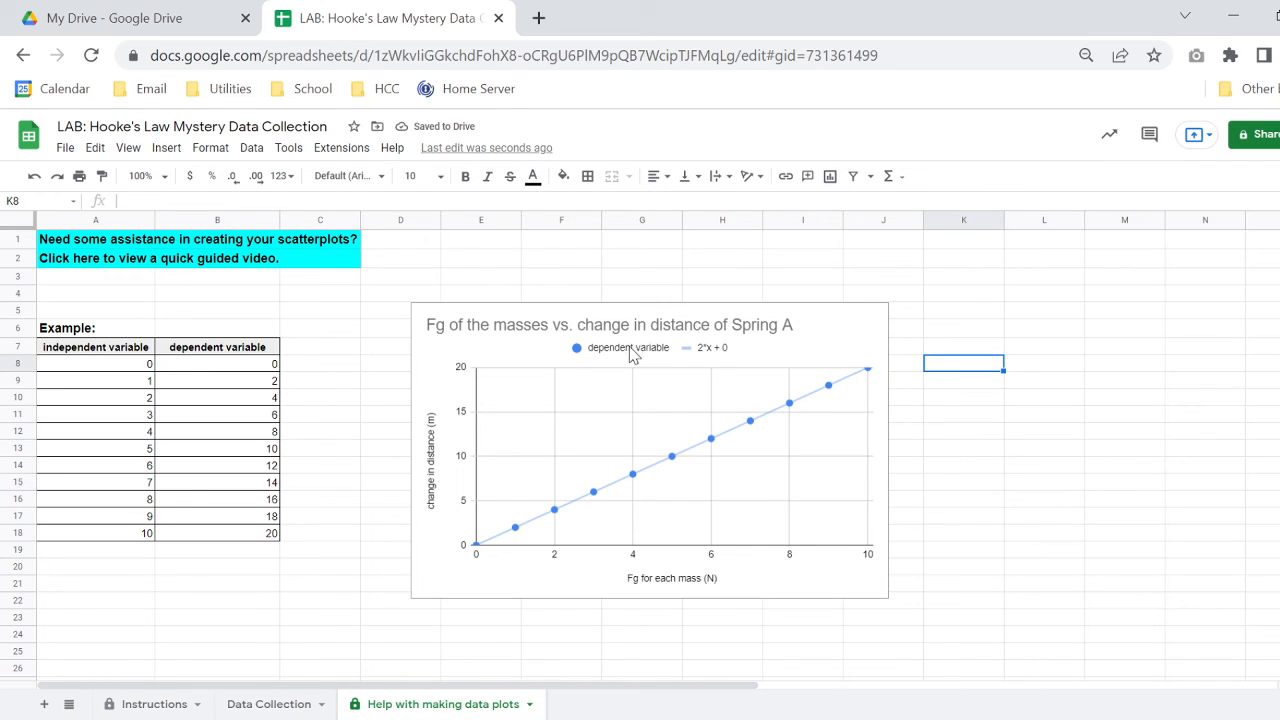
{"action": "left_click", "coordinate": [631, 356]}
{"action": "double_click", "coordinate": [646, 358]}
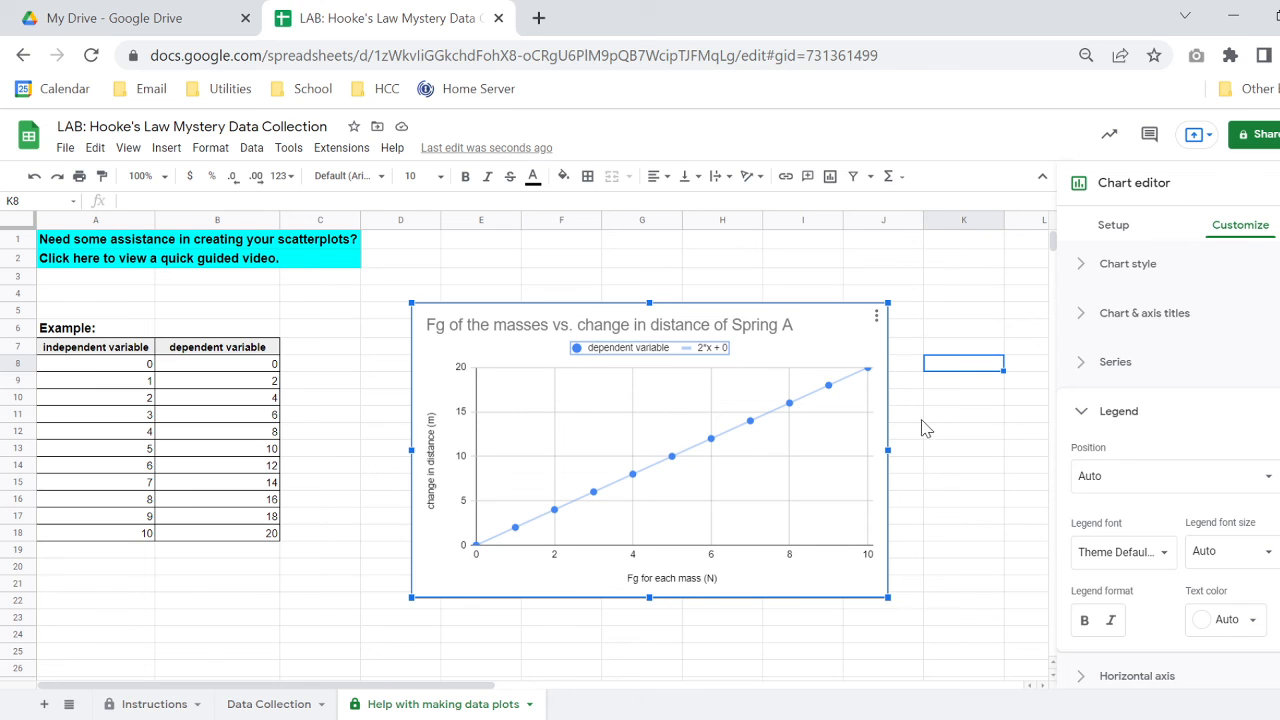
Examine the trendline and label options of the dependent variable series, and close the chart editor.
{"action": "double_click", "coordinate": [749, 423]}
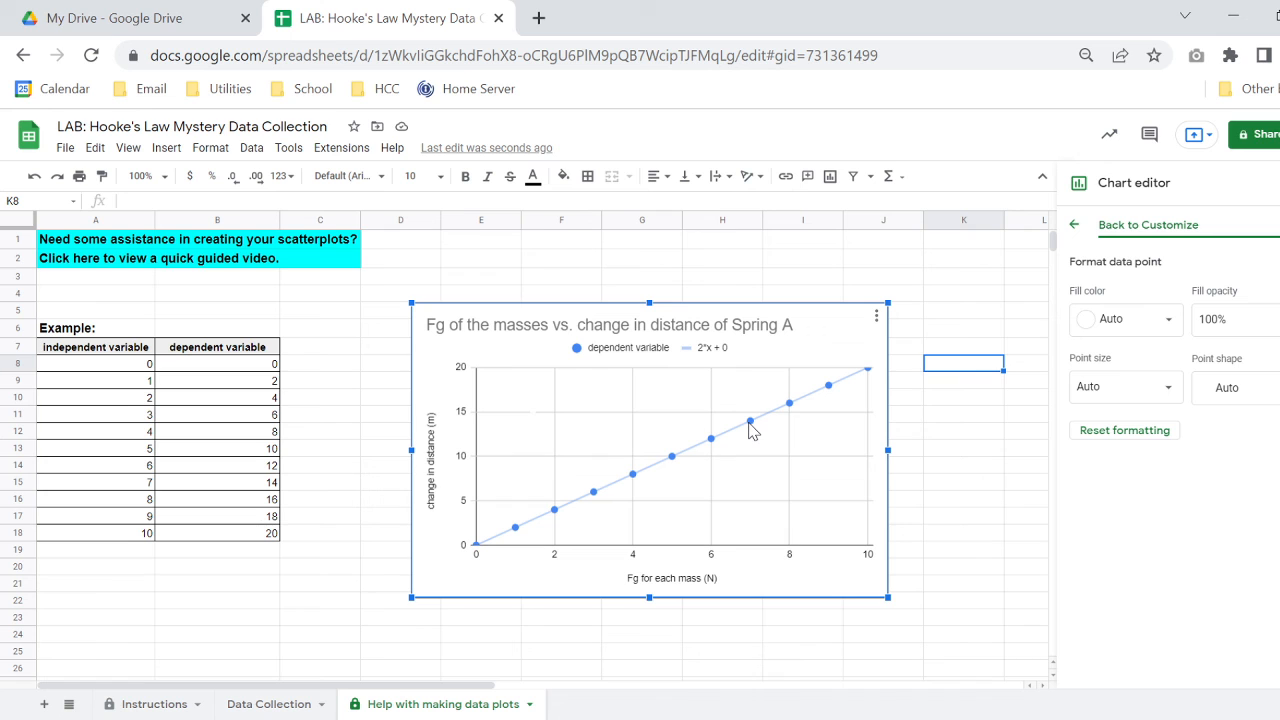
{"action": "left_click", "coordinate": [1074, 225]}
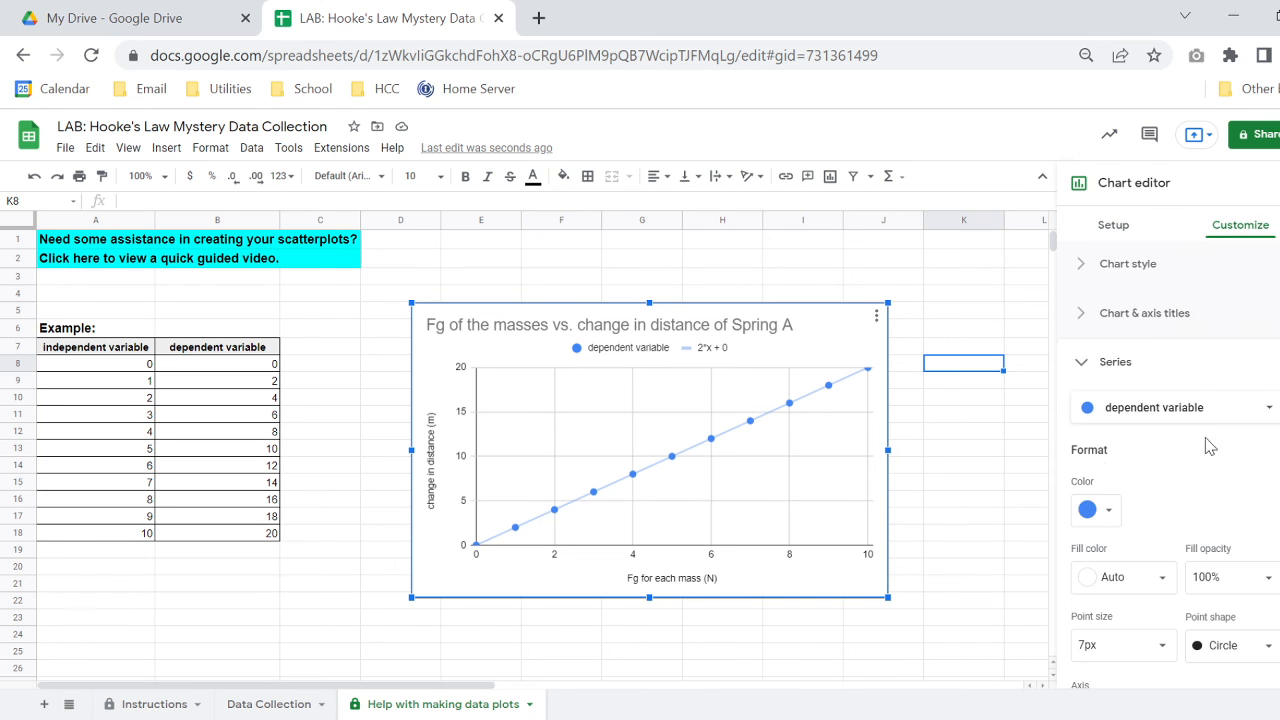
{"action": "scroll", "coordinate": [1095, 460], "scroll_direction": "down", "scroll_amount": 3}
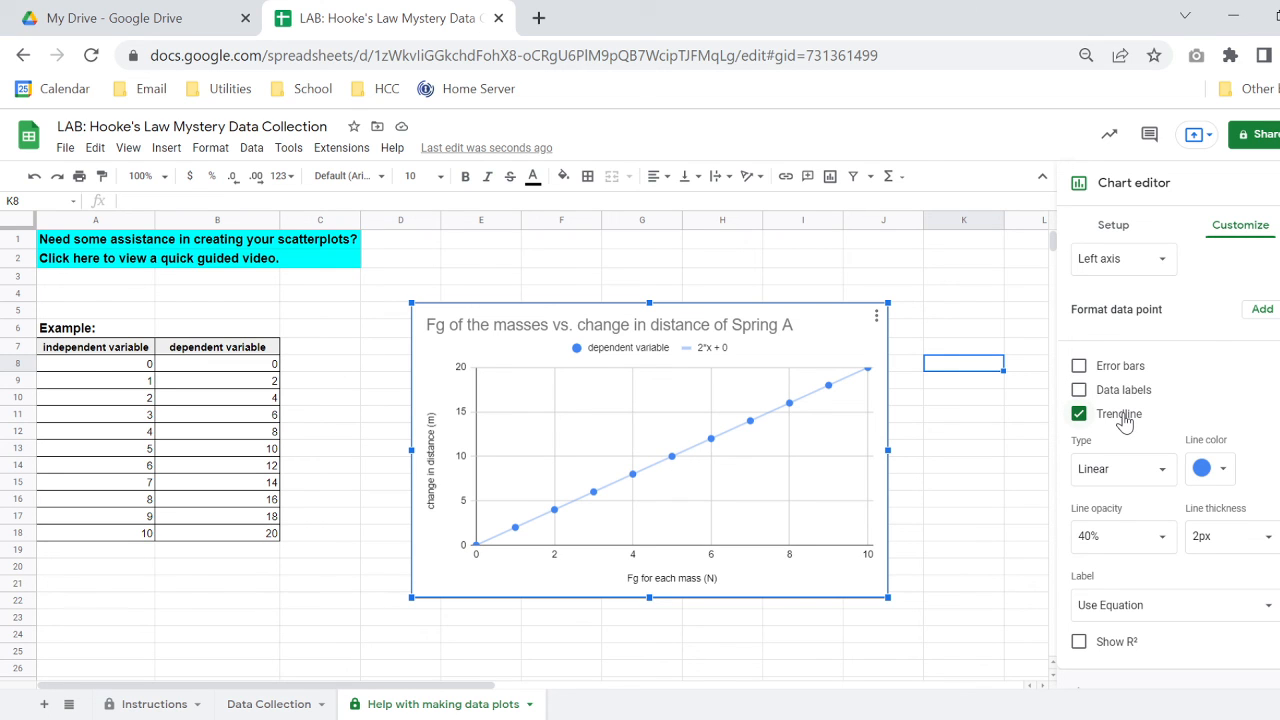
{"action": "scroll", "coordinate": [1124, 422], "scroll_direction": "down", "scroll_amount": 2}
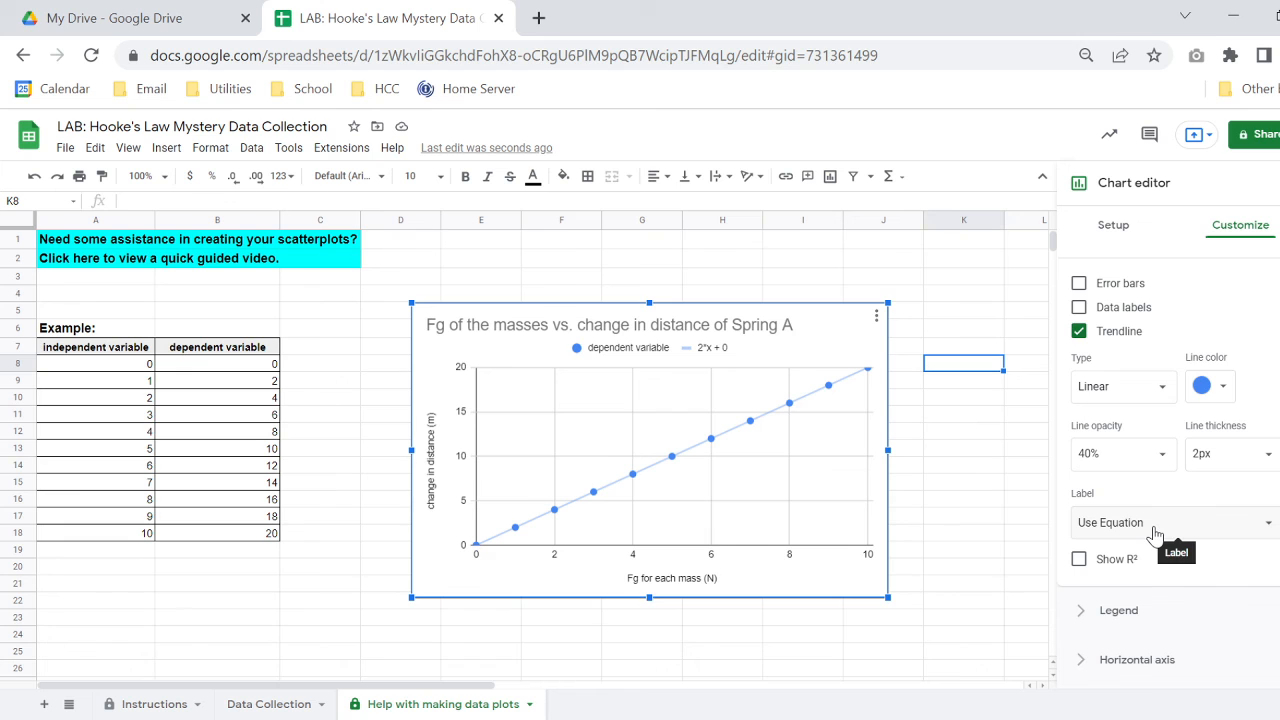
{"action": "scroll", "coordinate": [1193, 347], "scroll_direction": "up", "scroll_amount": 5}
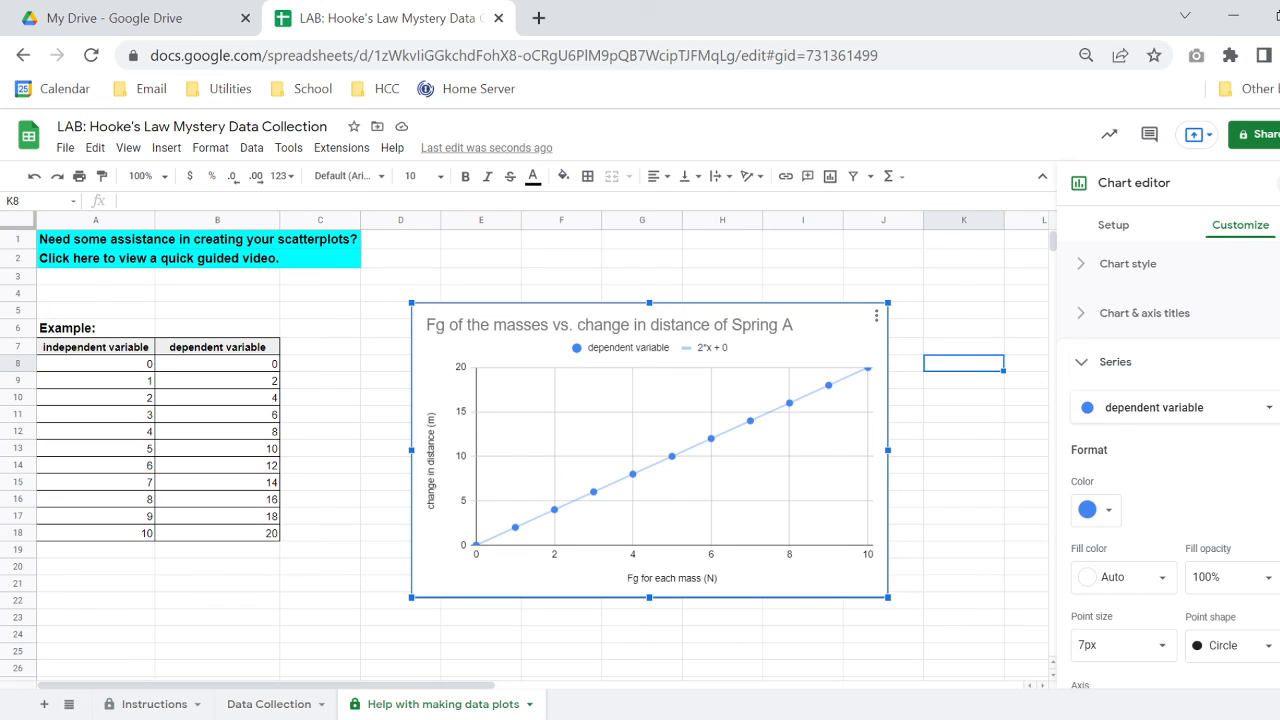
{"action": "left_click", "coordinate": [971, 358]}
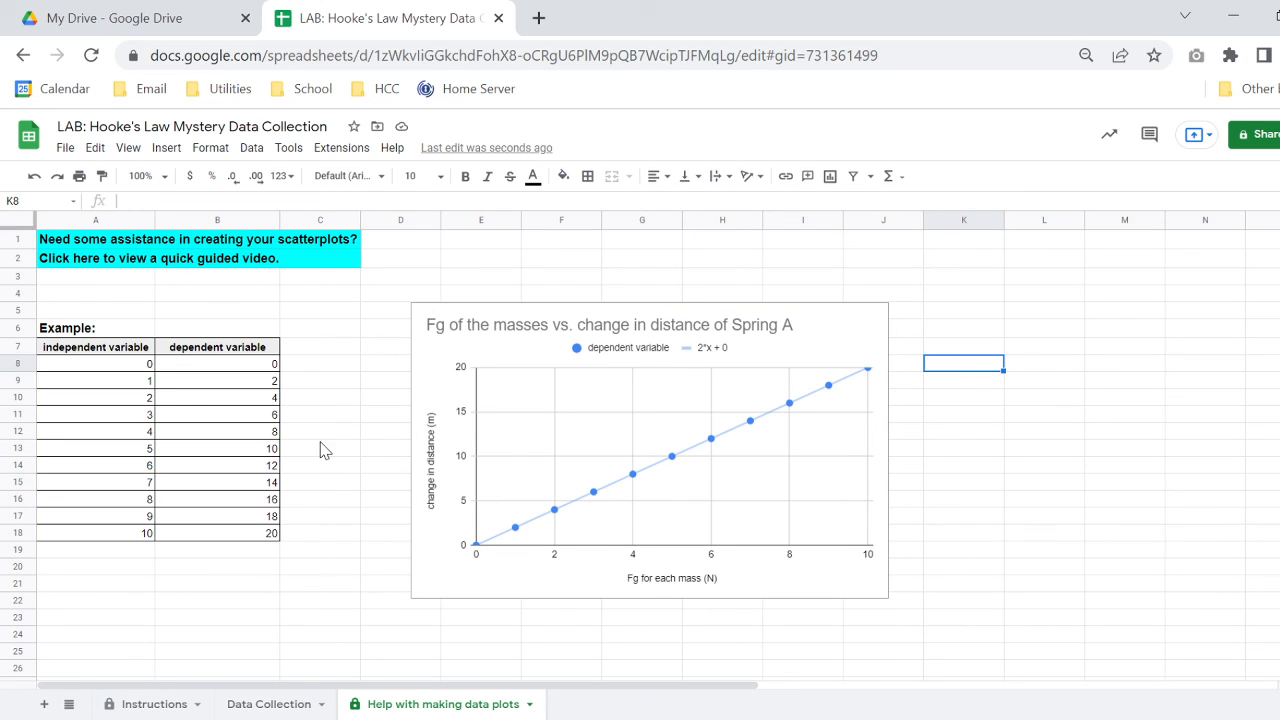